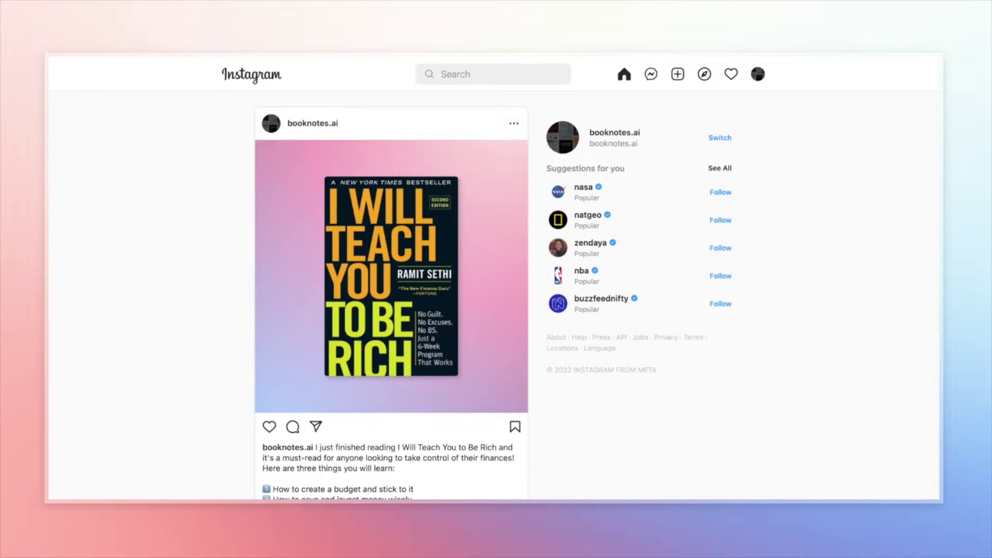
Scroll the Instagram feed, check the ChatGPT, Placid and Make tabs, and return to booknotes.ai's posts
scroll(495, 294, "down", 6)
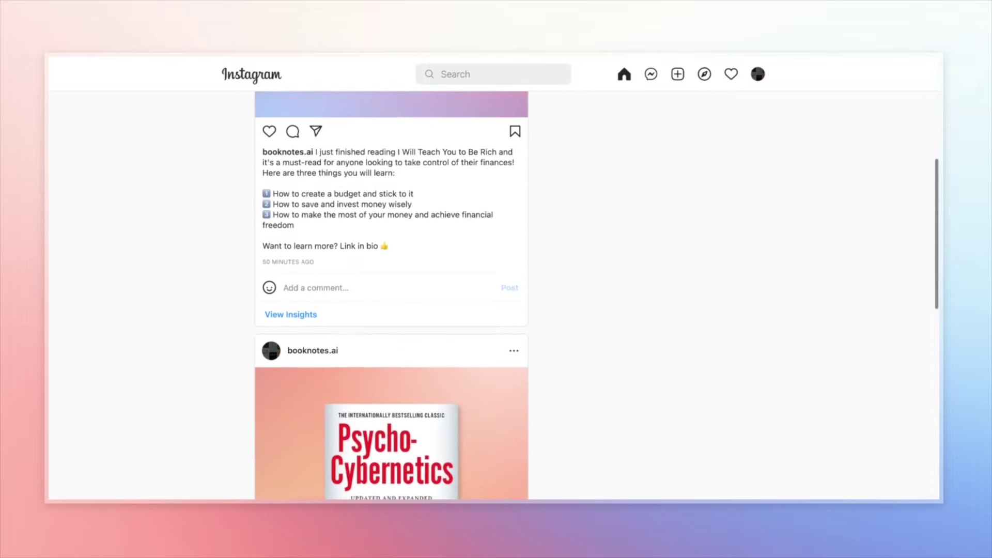
scroll(391, 295, "down", 6)
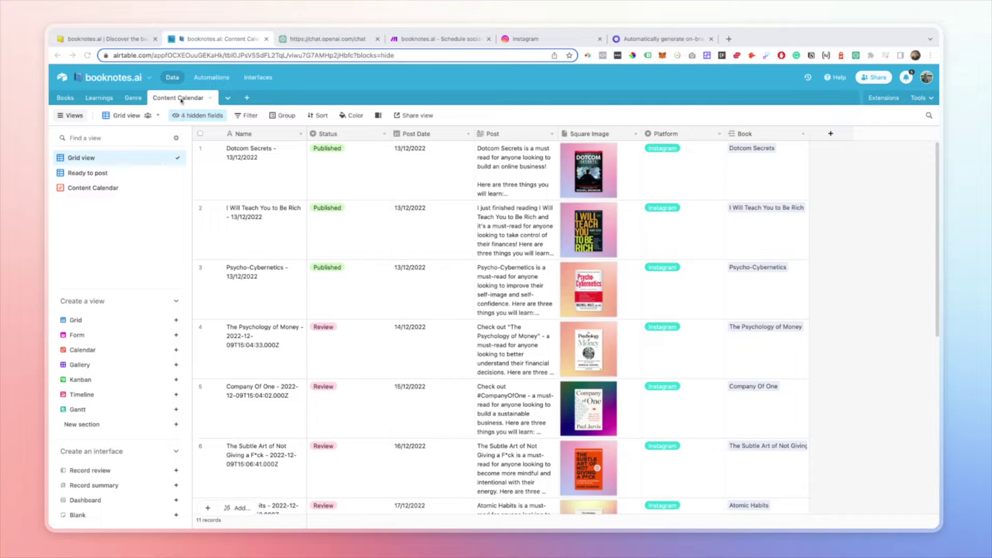
left_click(314, 40)
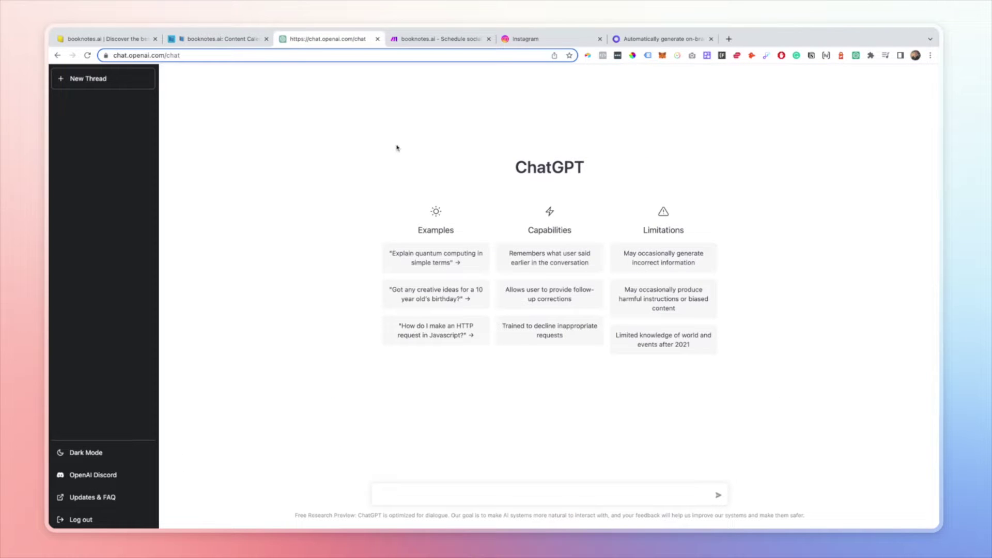
left_click(631, 39)
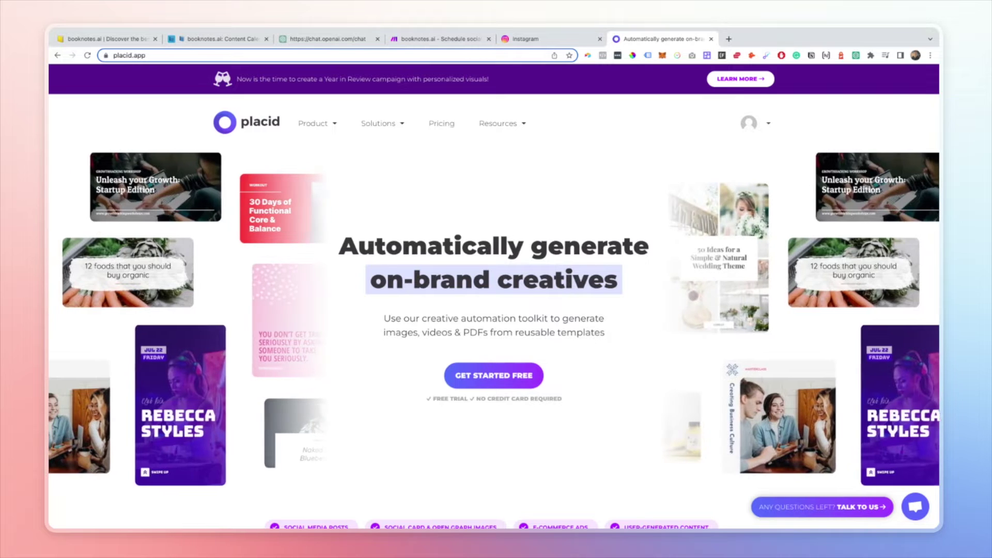
left_click(438, 39)
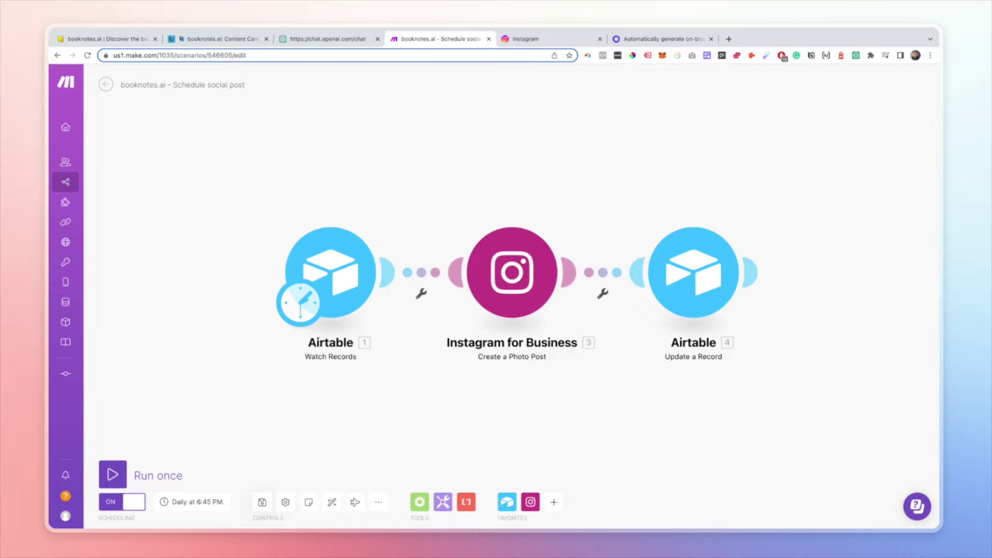
left_click(525, 40)
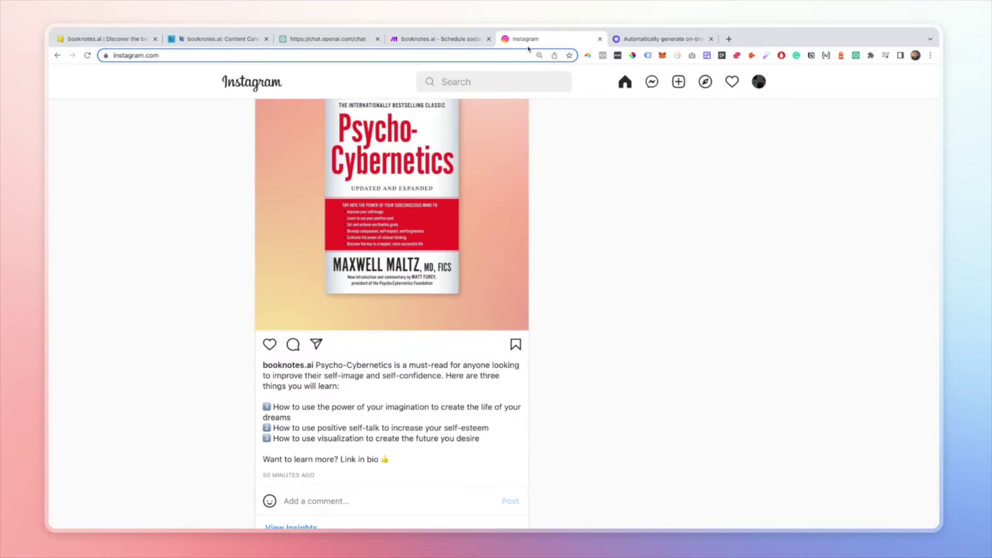
scroll(479, 185, "up", 6)
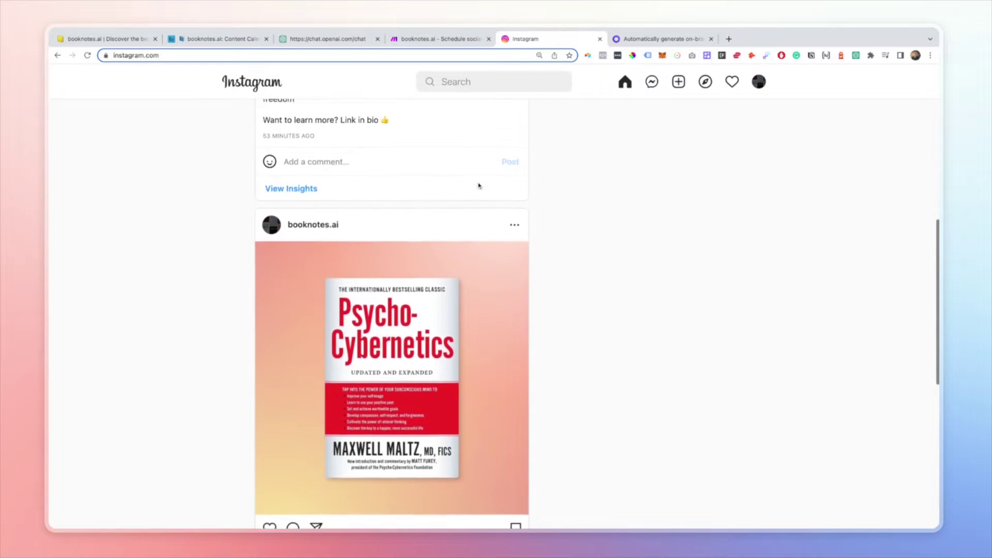
scroll(392, 310, "up", 5)
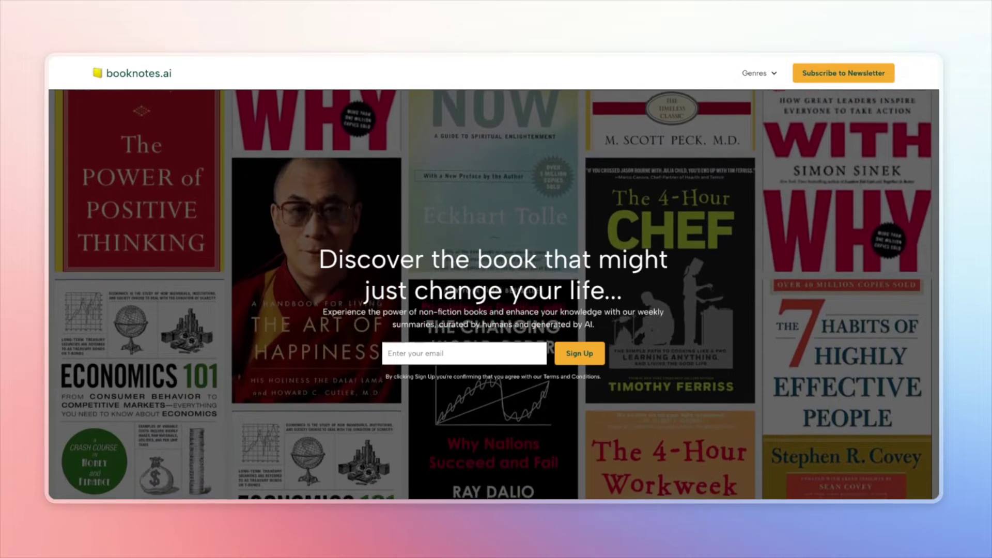
Open the Traffic Secrets summary from the Latest books added section on booknotes.ai
scroll(494, 295, "down", 5)
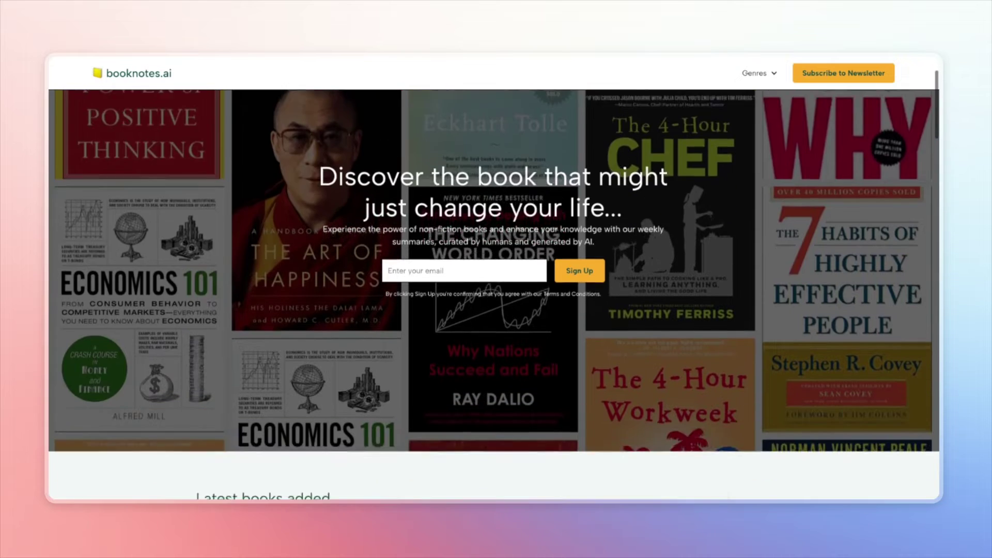
scroll(382, 255, "down", 5)
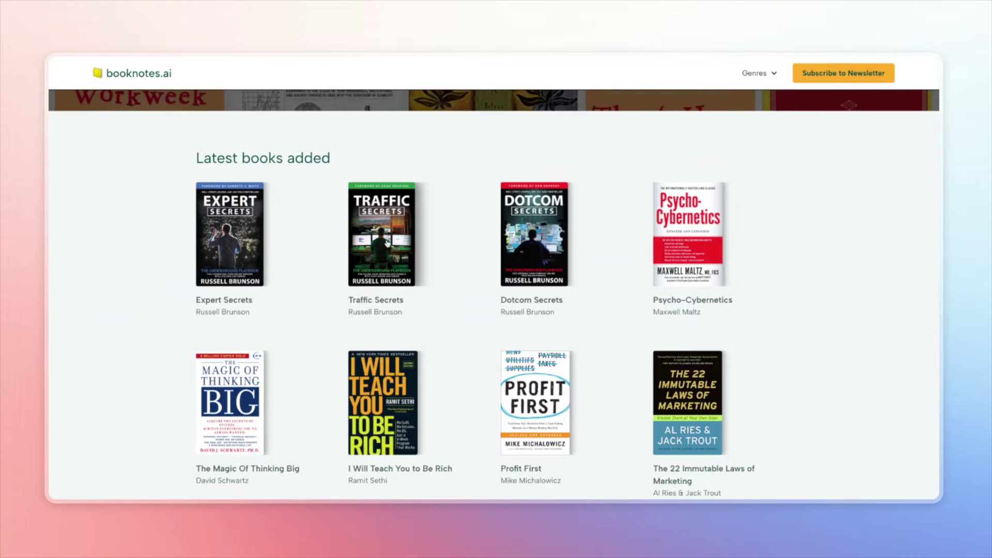
left_click(382, 254)
Open Dotcom Secrets from Traffic Secrets' similar books and scroll through its summary
scroll(387, 244, "down", 3)
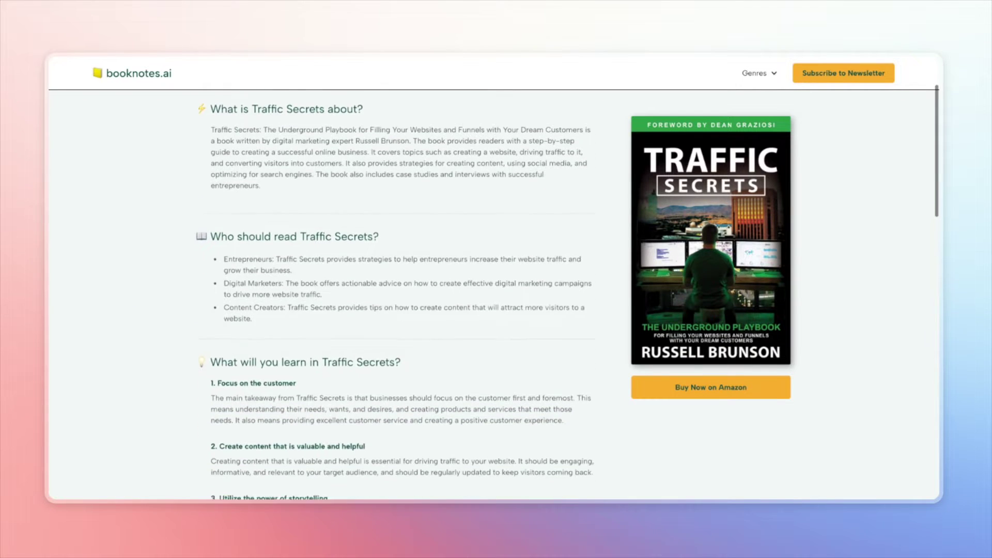
scroll(403, 295, "down", 5)
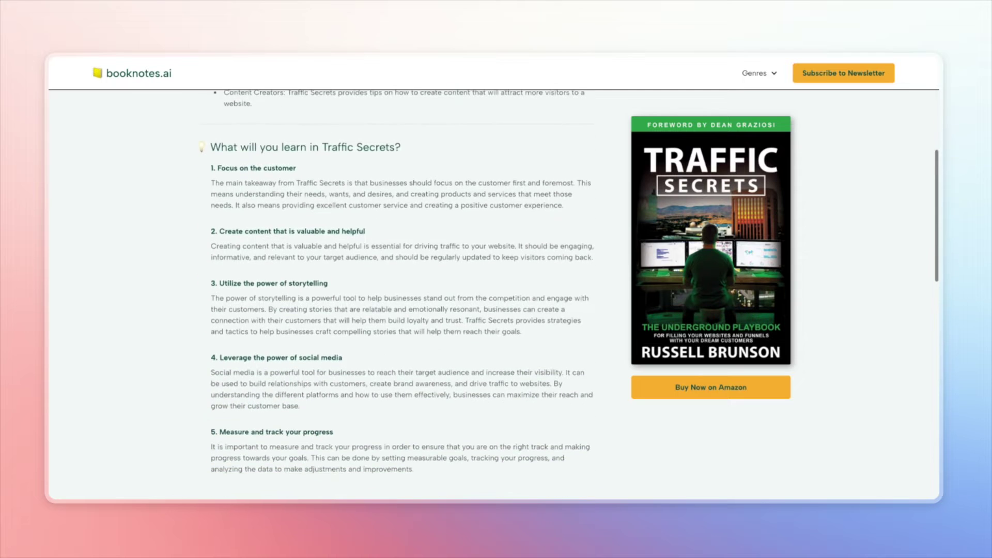
scroll(403, 295, "down", 4)
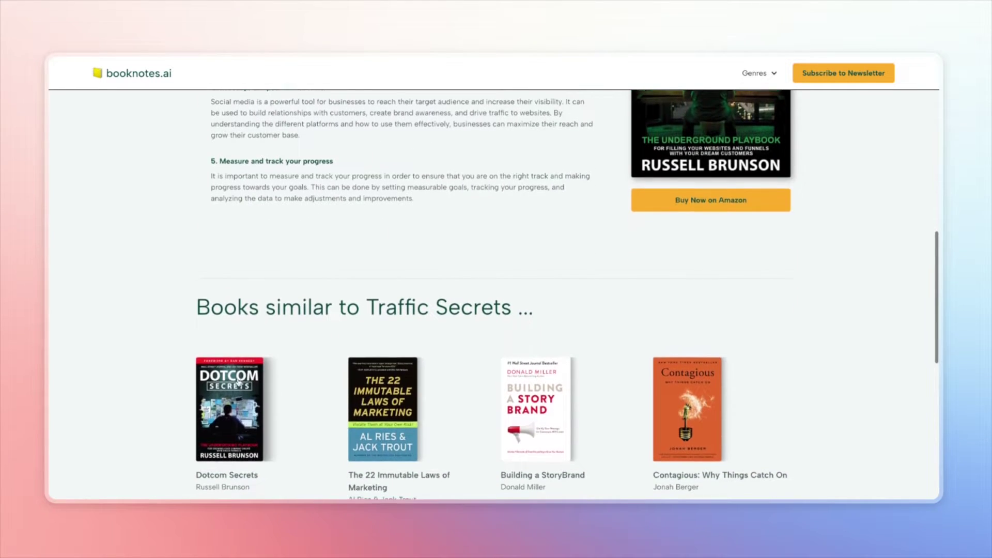
left_click(238, 381)
scroll(244, 375, "down", 5)
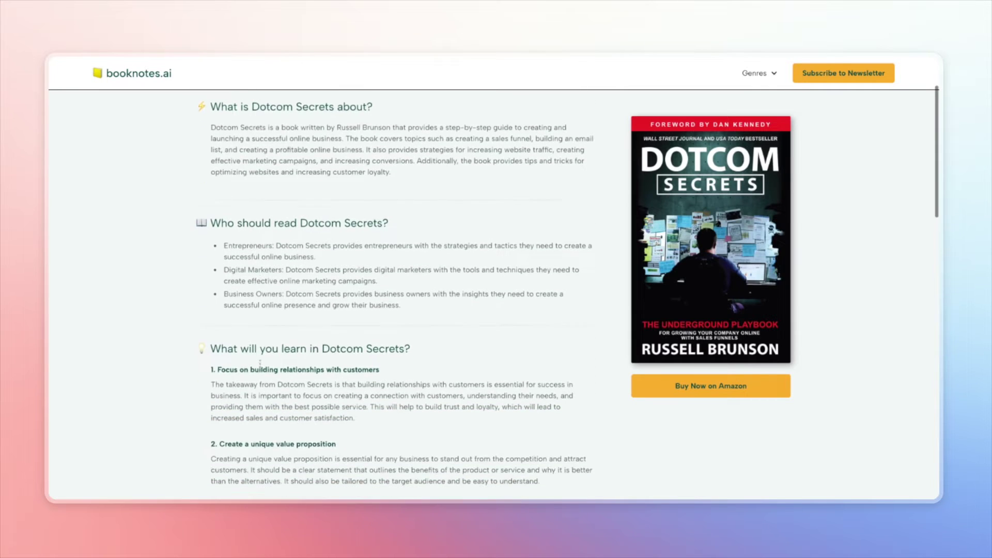
scroll(260, 363, "down", 5)
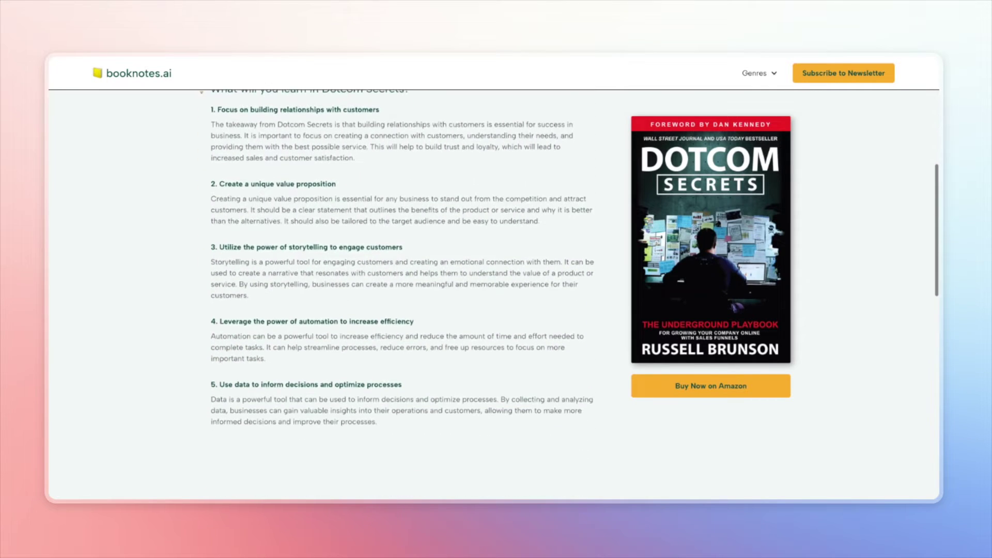
scroll(373, 335, "down", 4)
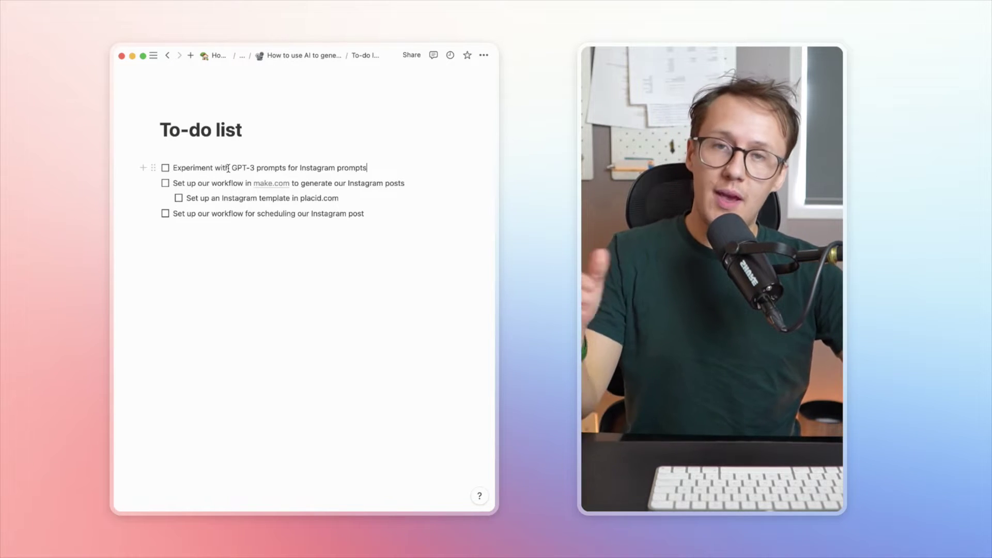
Check off the GPT-3 prompts, make.com workflow, placid.com template and Instagram scheduling tasks
left_click(164, 168)
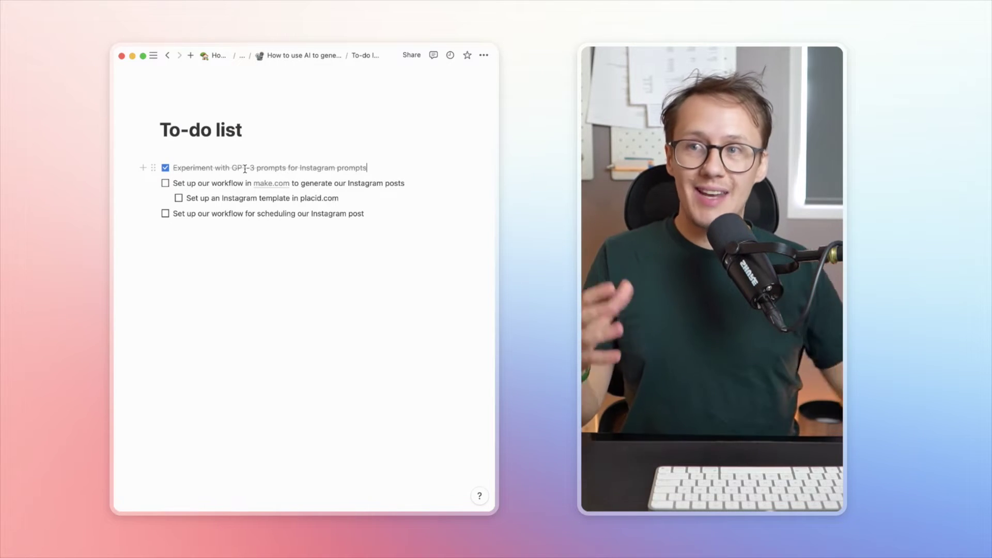
left_click(165, 184)
left_click(178, 199)
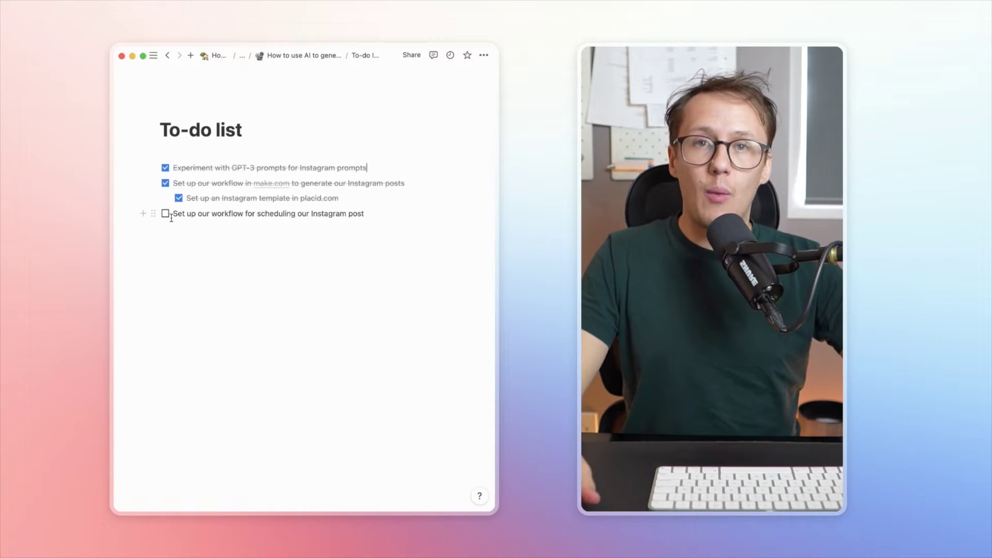
left_click(165, 214)
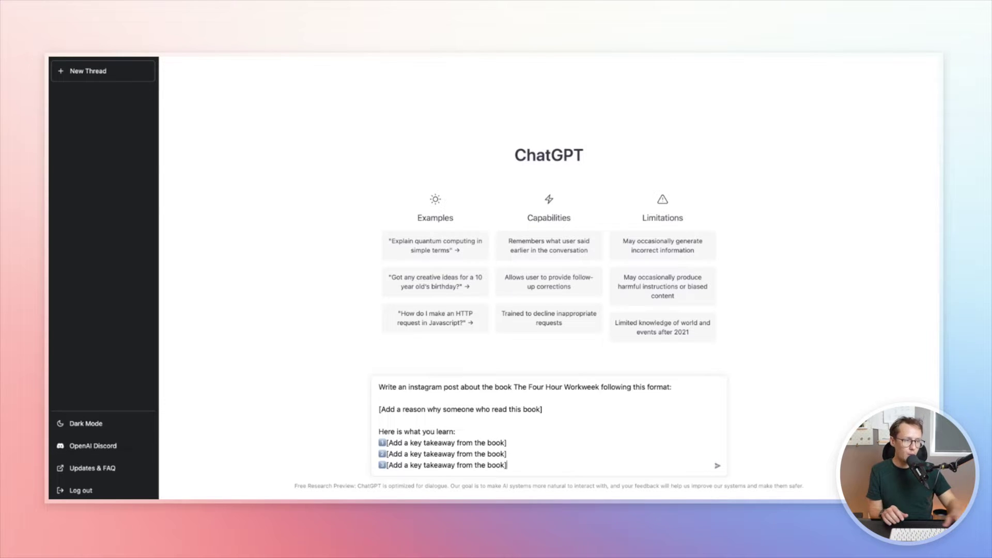
Send the Four Hour Workweek Instagram post prompt, then select the sent prompt to reuse it
key("Return")
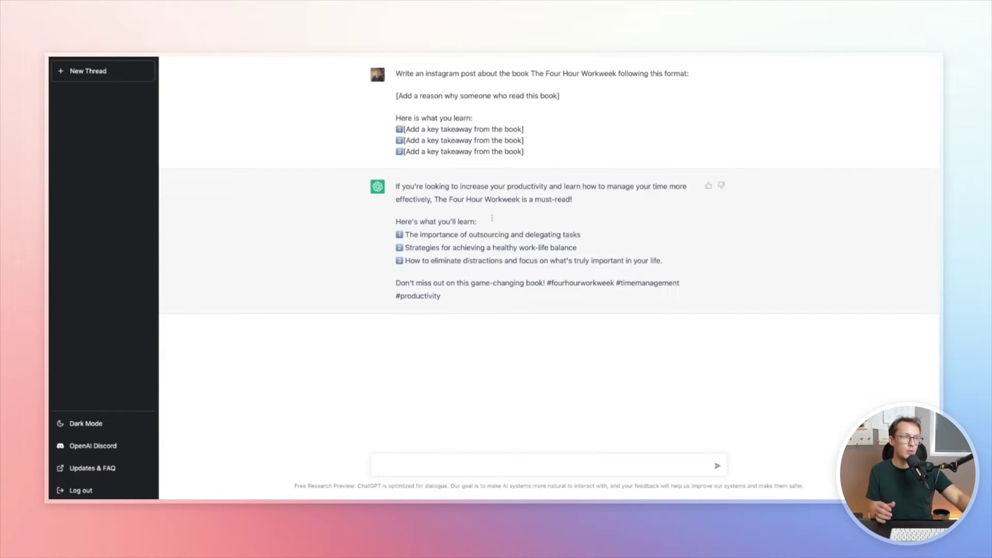
triple_click(542, 155)
key("super+c")
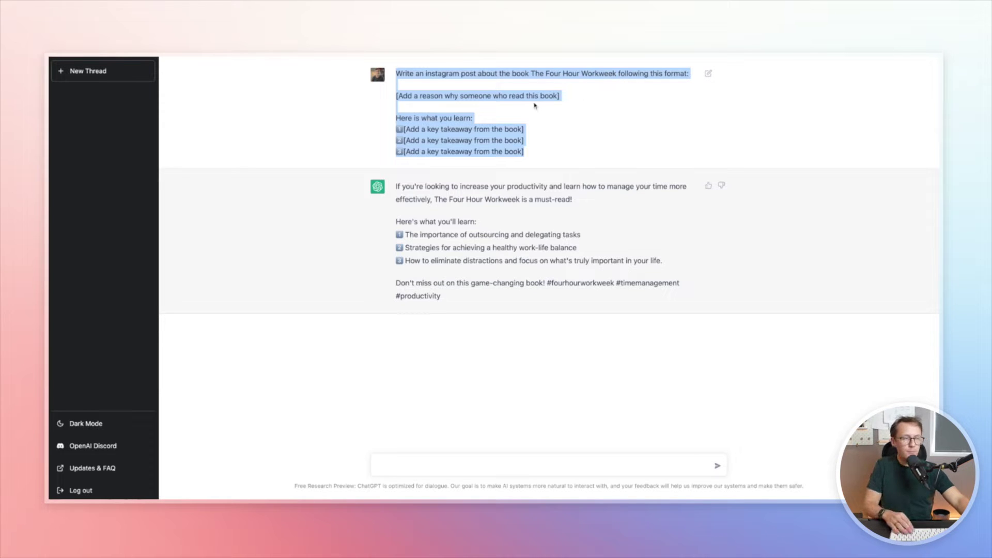
Resend the copied prompt with The Four Hour Workweek replaced by The Black Swan
left_click(390, 464)
key("super+v")
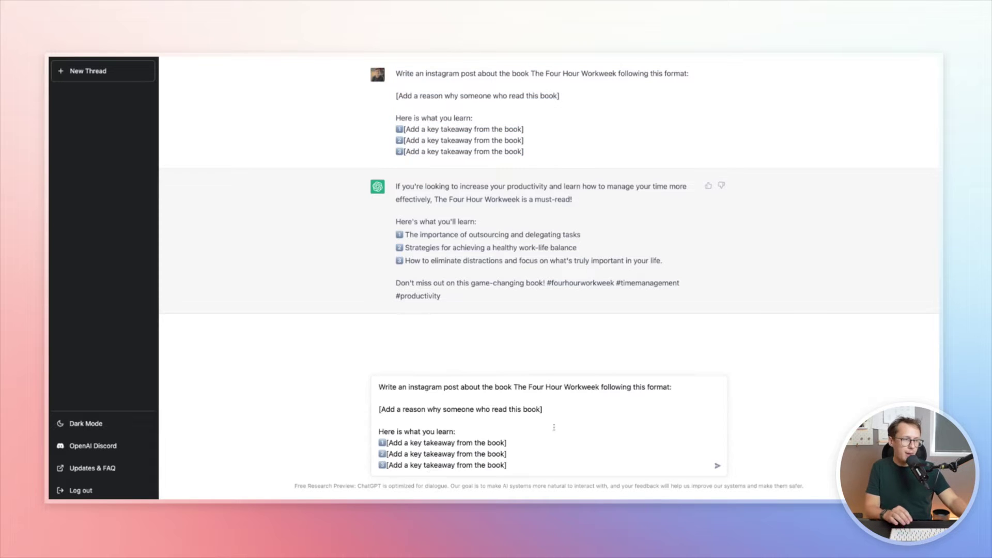
left_click(601, 387)
key("shift+alt+Left")
key("shift+alt+Left")
key("shift+alt+Left")
key("shift+alt+Left")
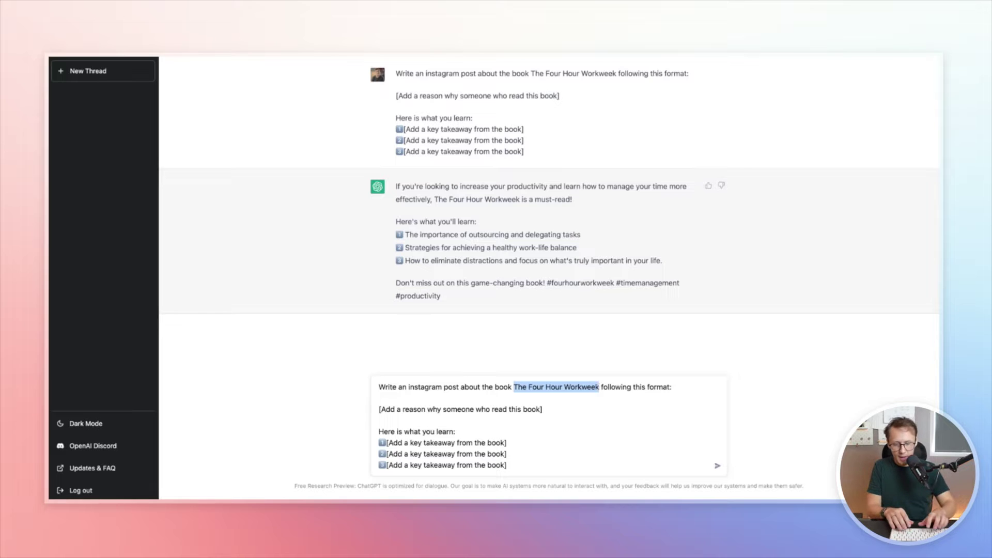
type("The Black")
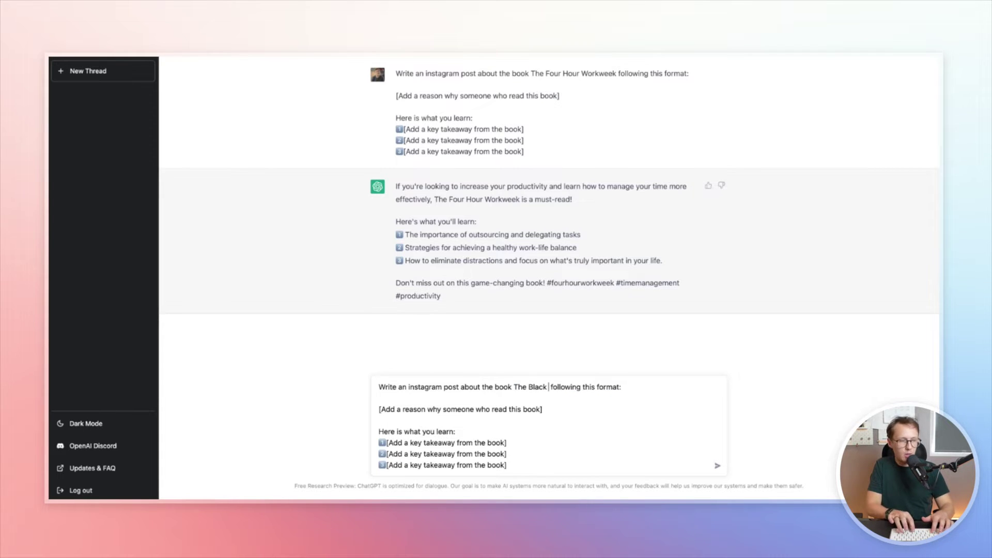
type(" Swan")
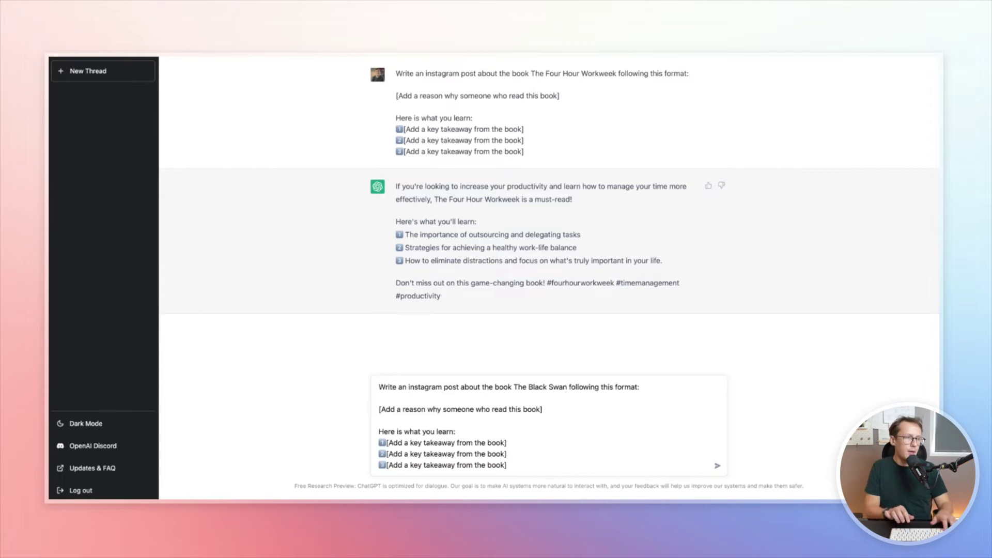
key("Return")
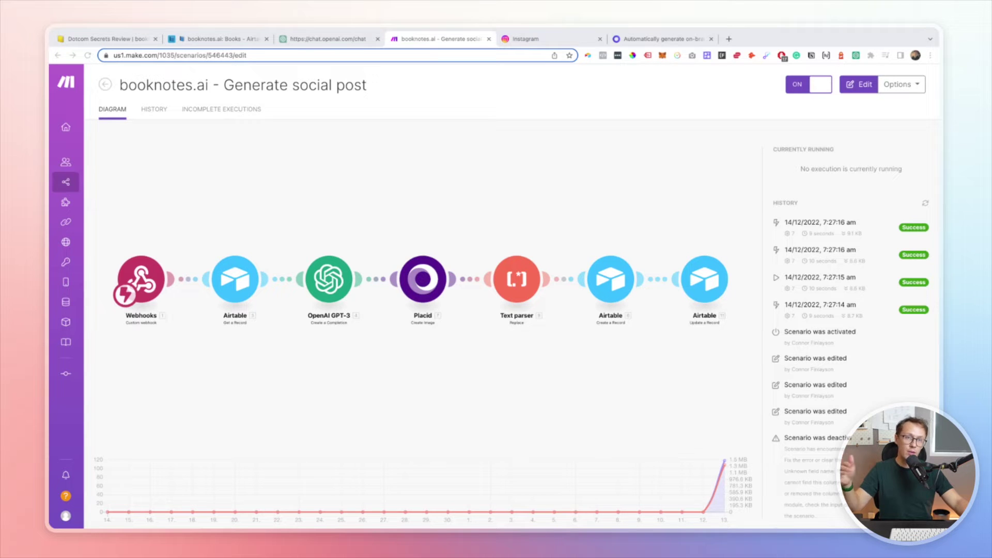
Check the Social Post options for Ogilvy on Advertising in the Books table, then open Automations
left_click(229, 41)
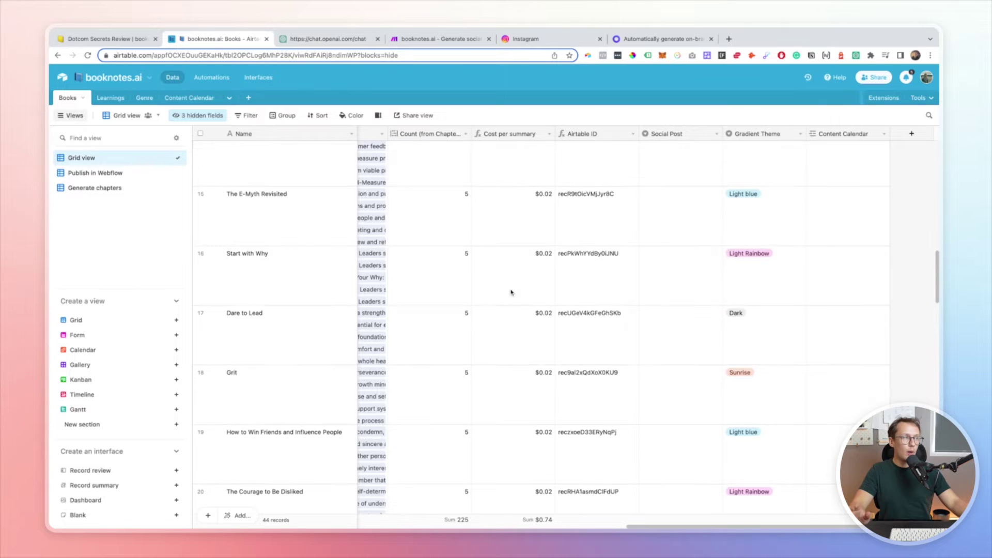
scroll(512, 290, "up", 5)
scroll(511, 290, "up", 5)
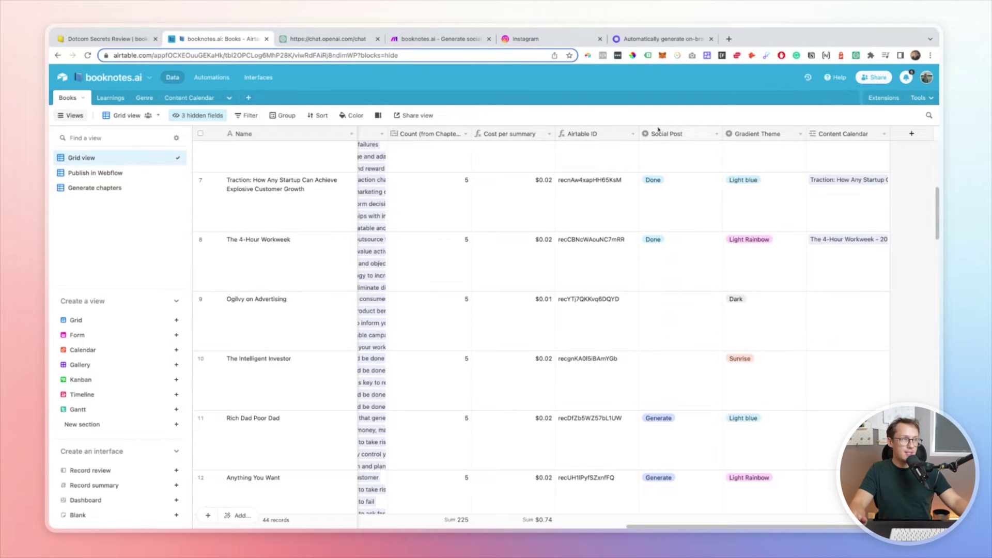
left_click(665, 326)
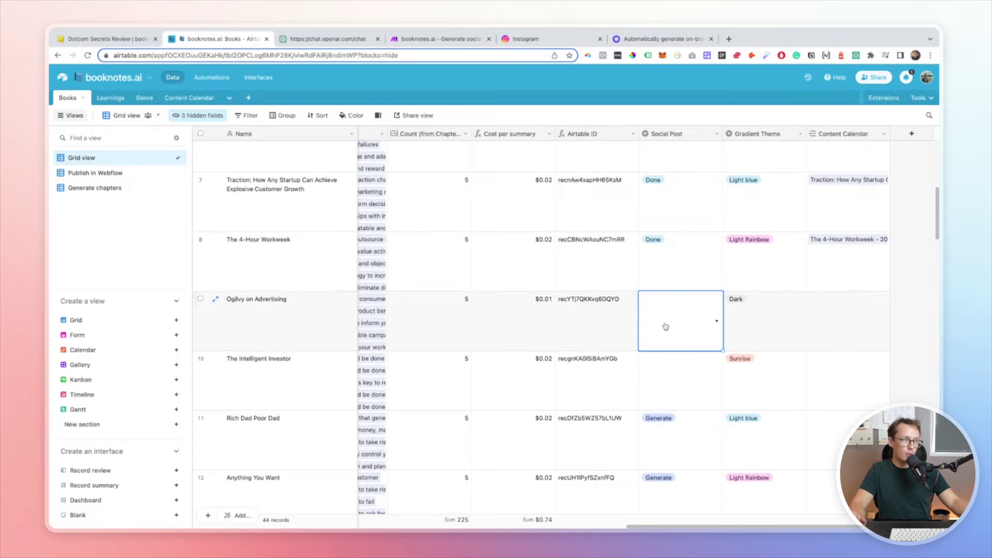
left_click(665, 326)
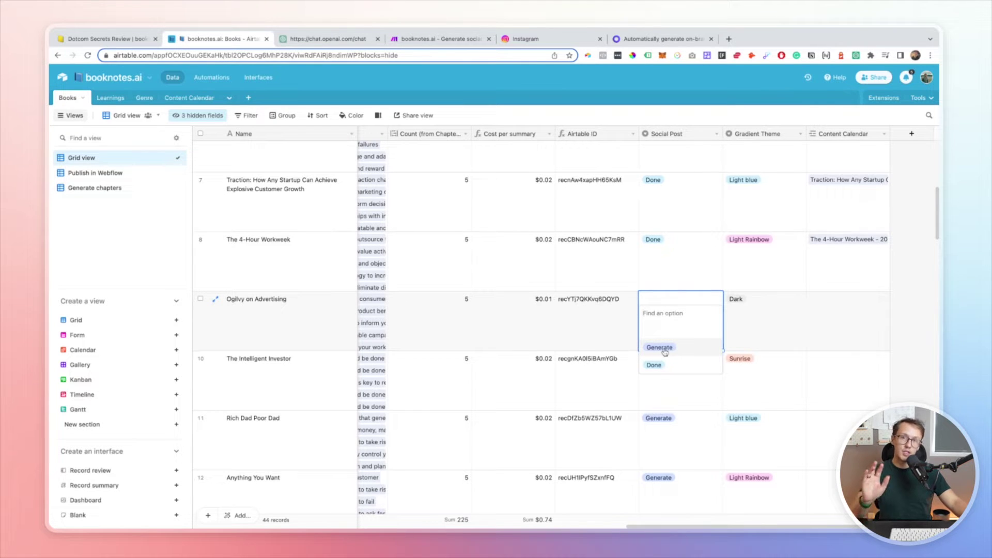
left_click(209, 78)
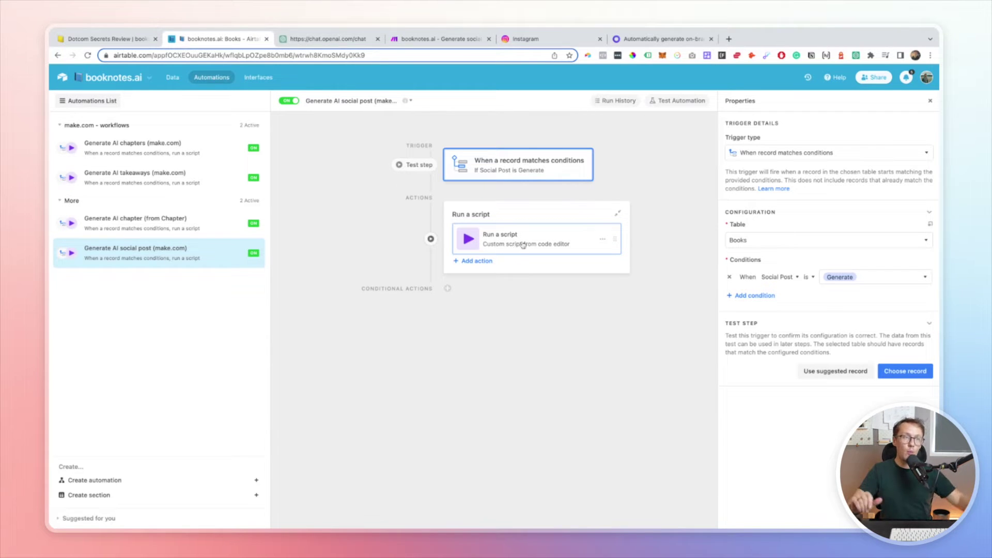
Look up The 4-Hour Workweek and Ogilvy on Advertising record IDs in Books data, comparing with Make
left_click(410, 37)
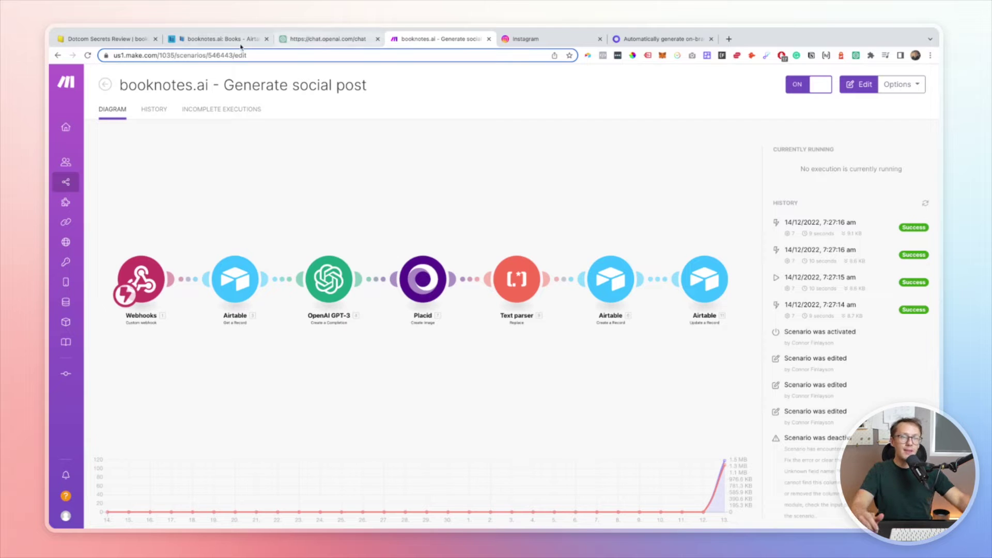
left_click(219, 39)
left_click(172, 78)
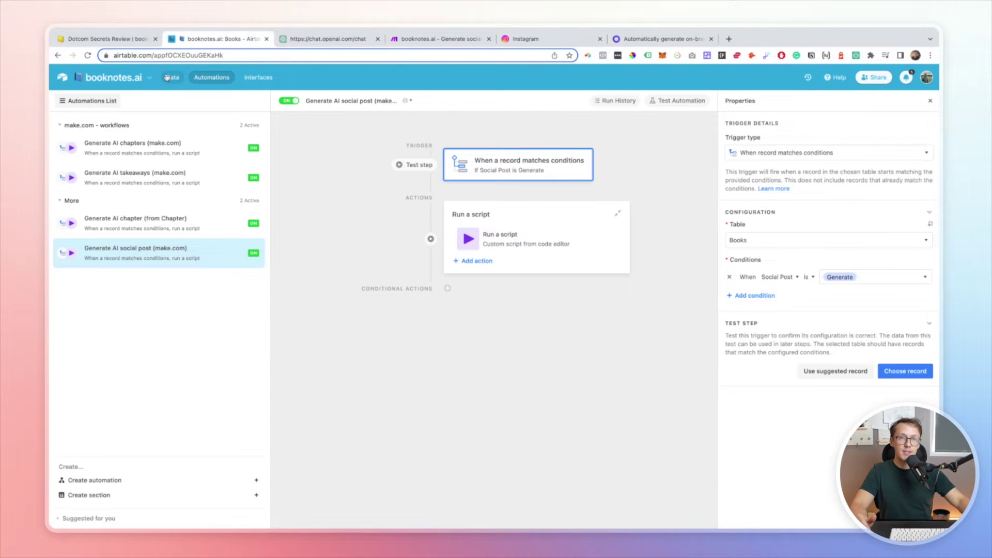
left_click(575, 255)
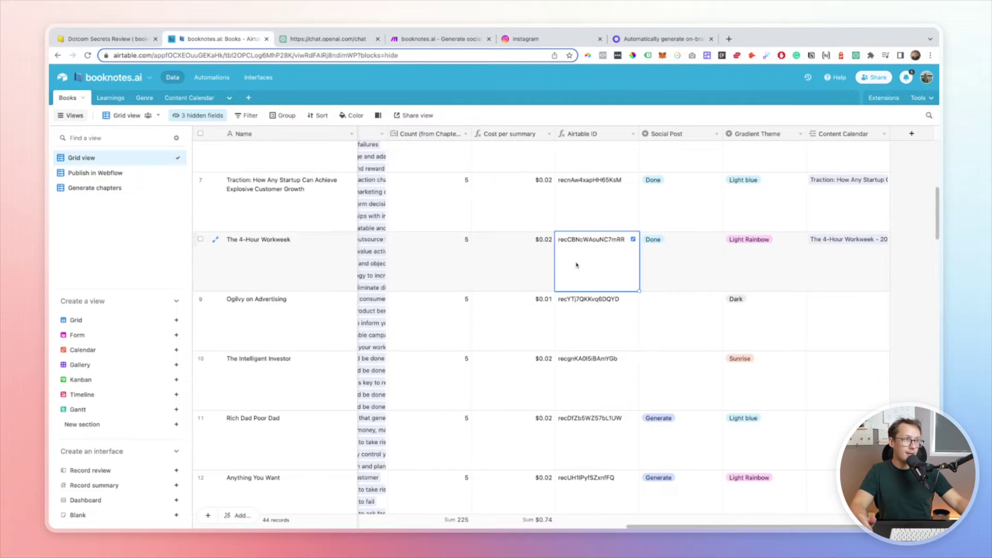
left_click(578, 323)
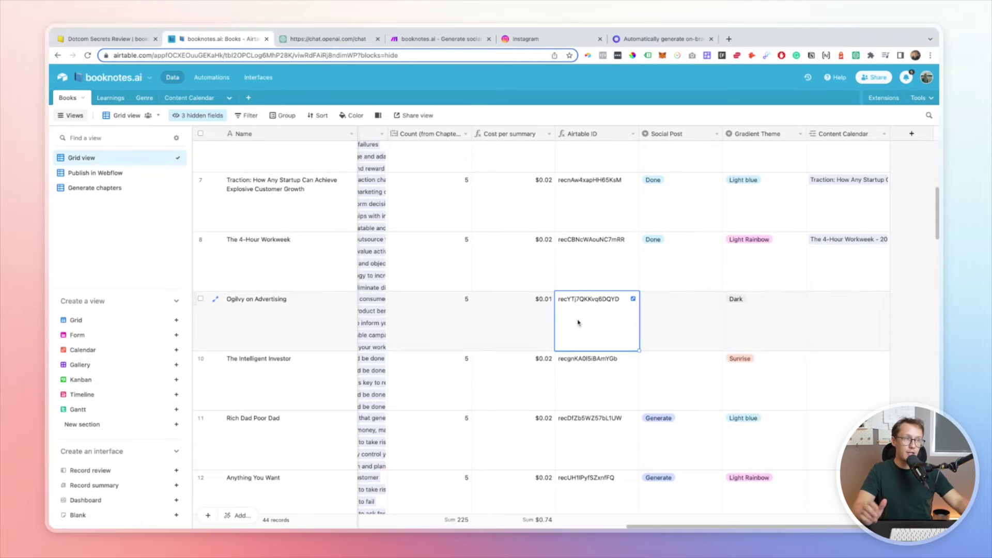
left_click(439, 38)
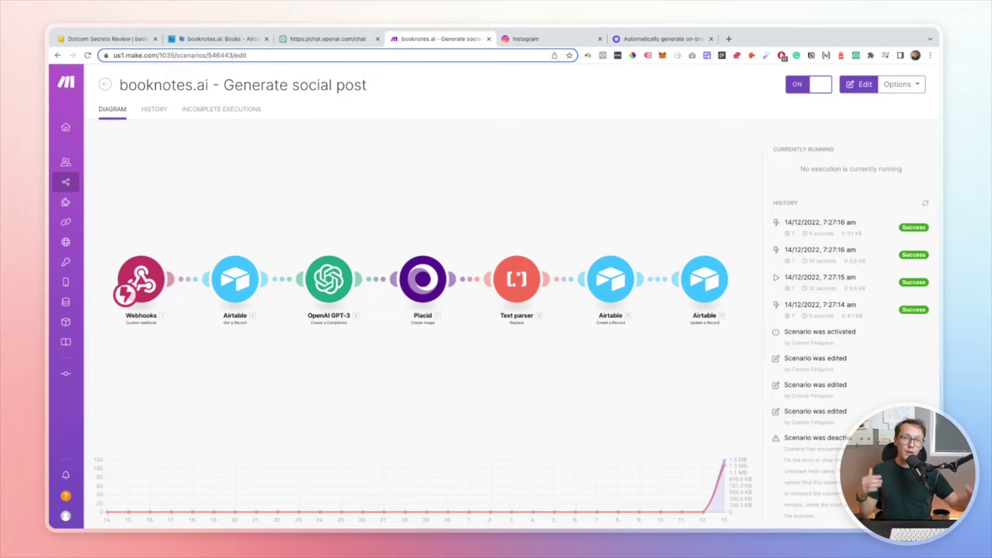
Expand the Ogilvy on Advertising record, scroll through its details, and go back to Make
left_click(228, 39)
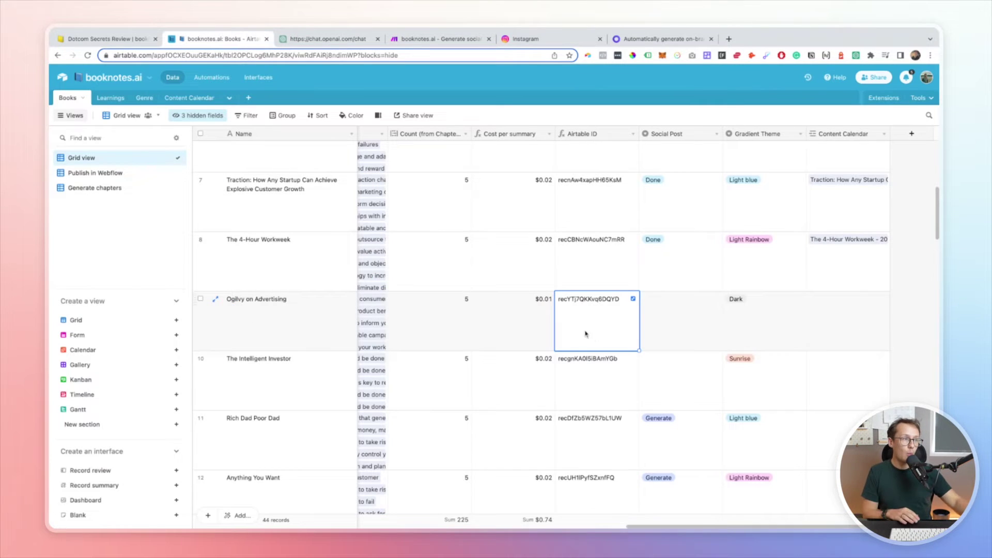
left_click(299, 329)
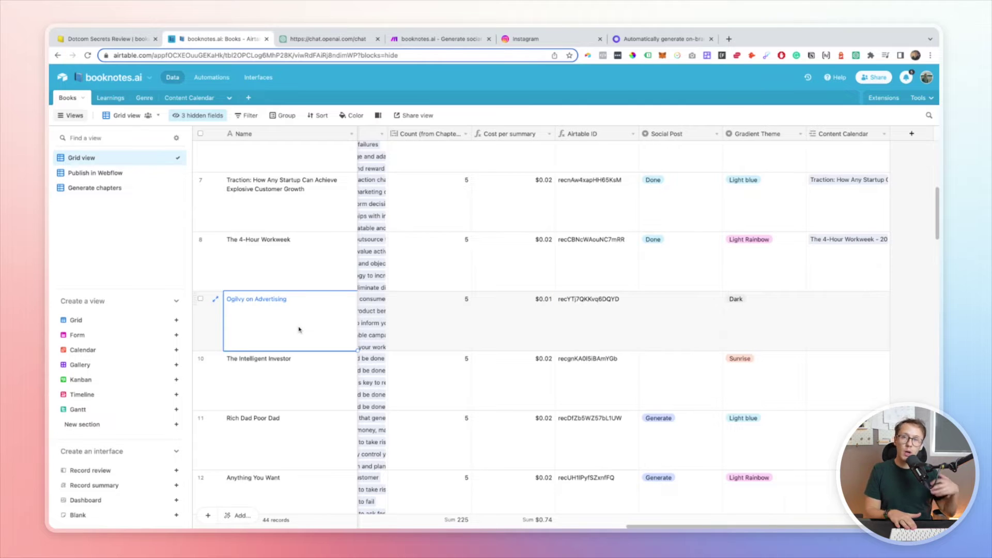
key("space")
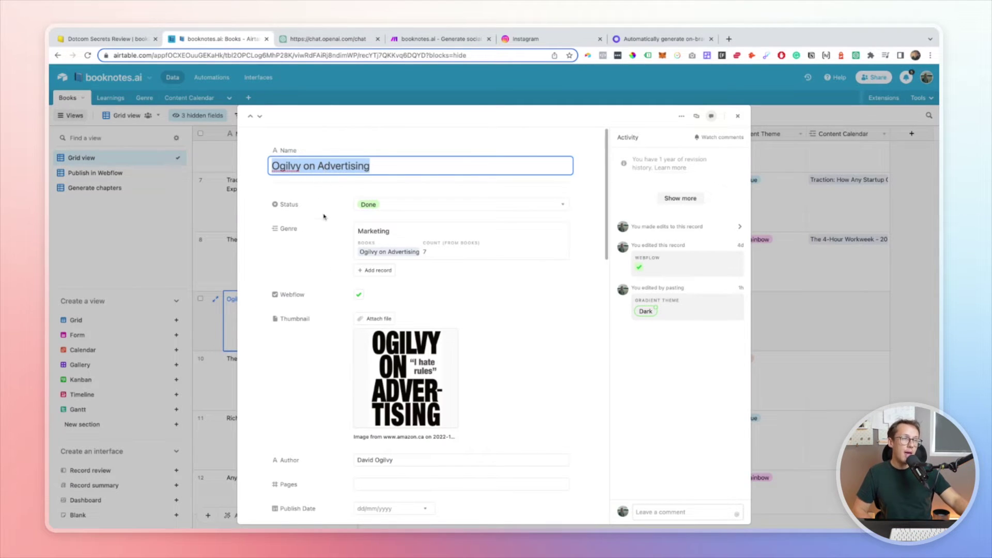
scroll(324, 211, "down", 1)
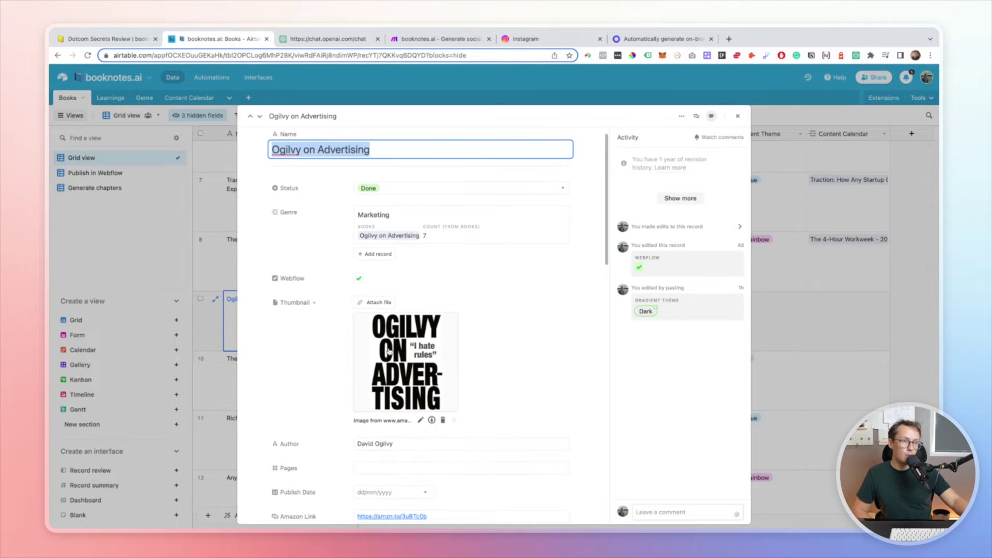
scroll(389, 331, "down", 10)
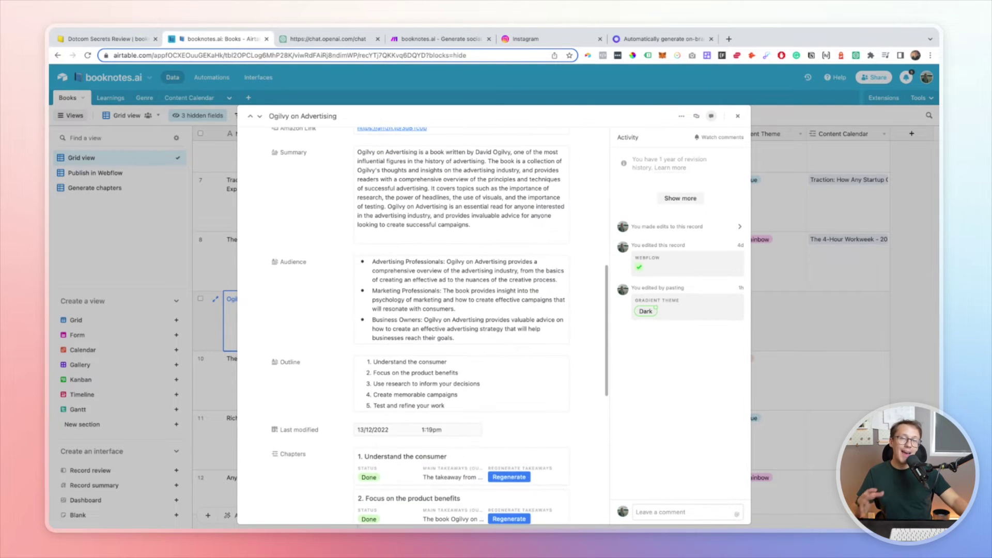
scroll(389, 352, "up", 8)
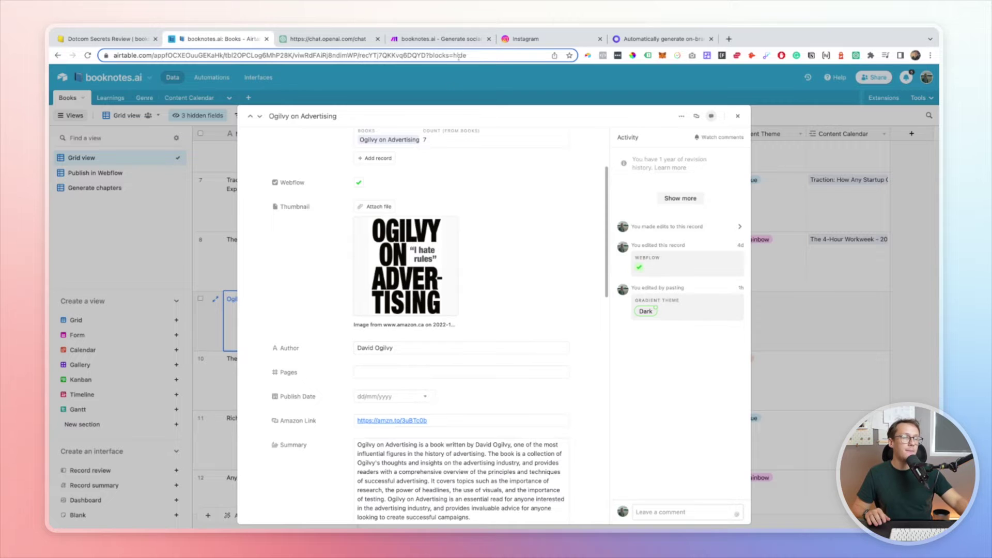
left_click(434, 39)
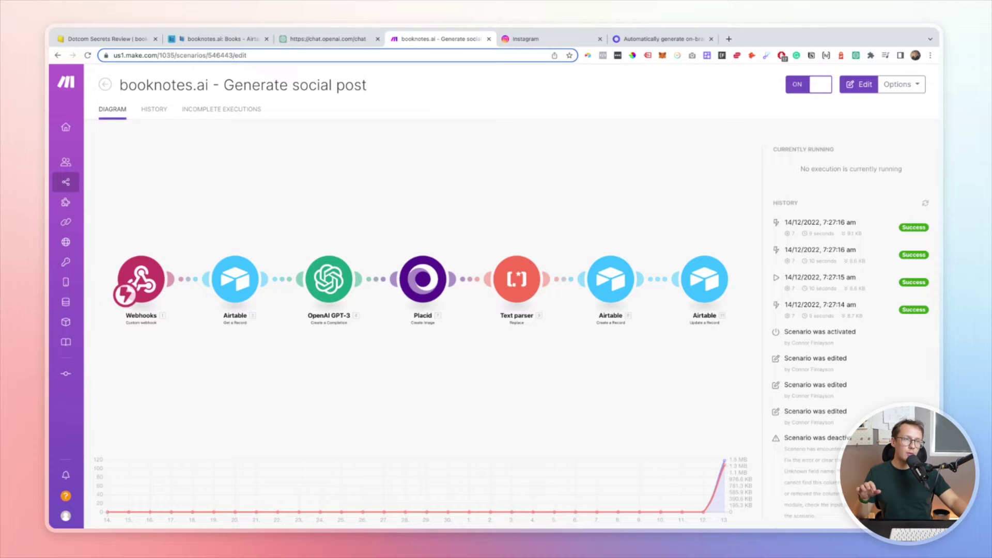
left_click(323, 39)
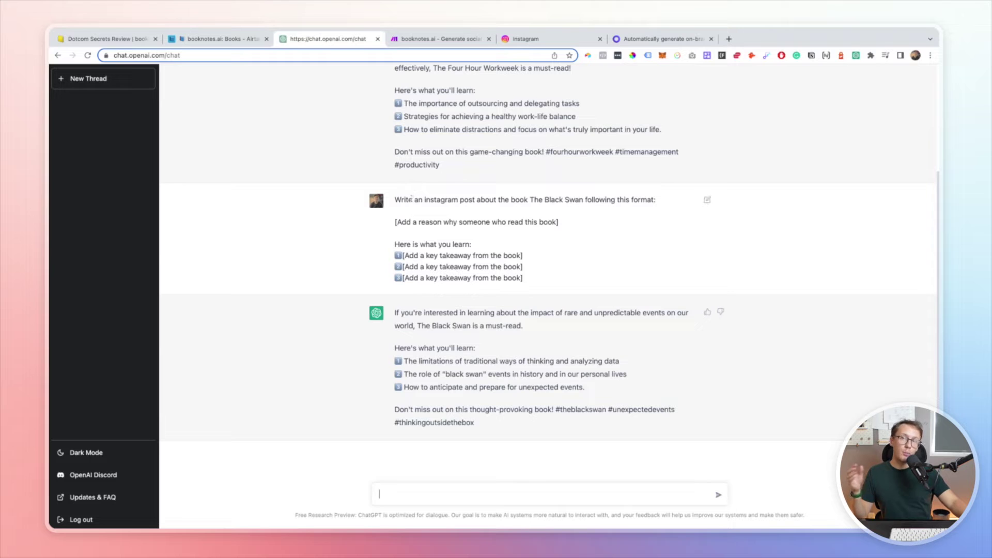
left_click_drag(583, 200, 529, 199)
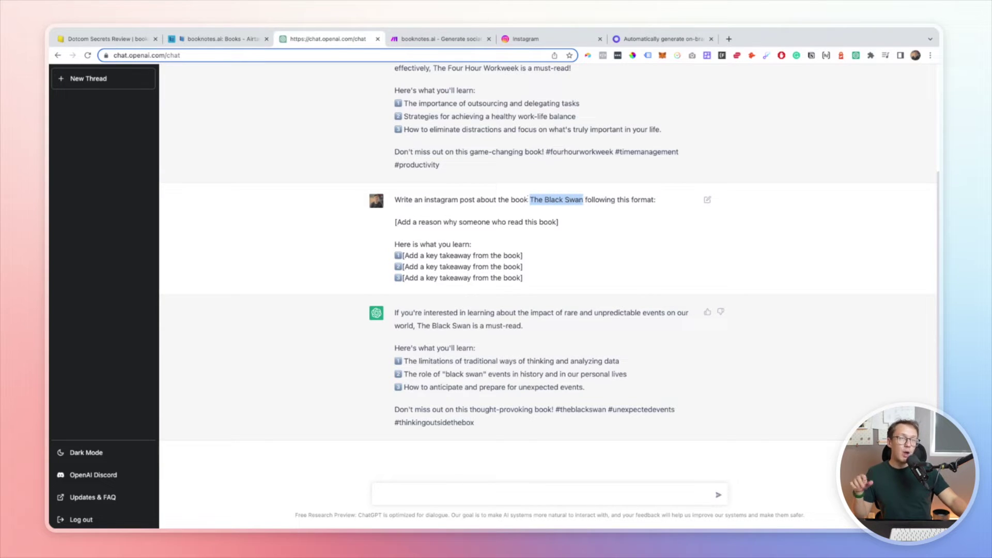
left_click(213, 43)
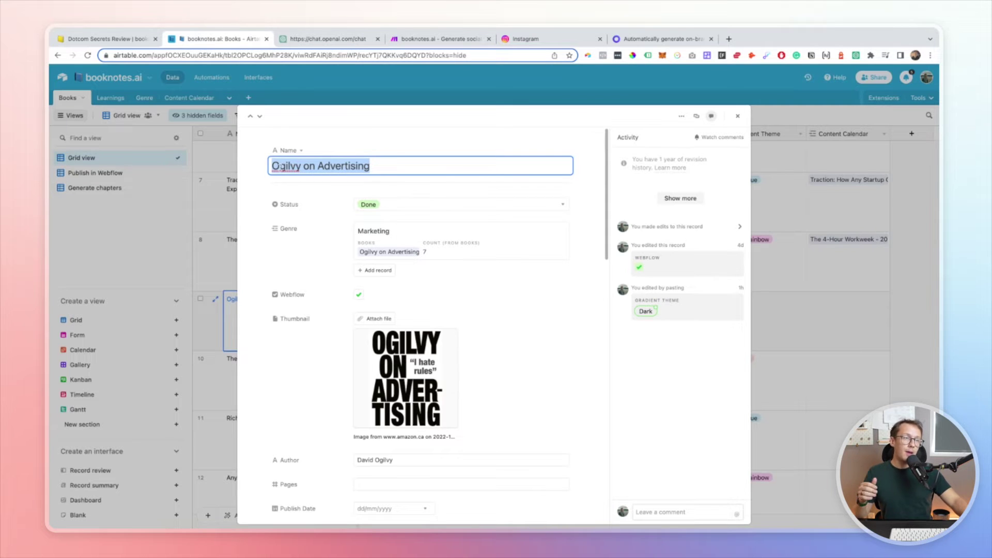
left_click(328, 39)
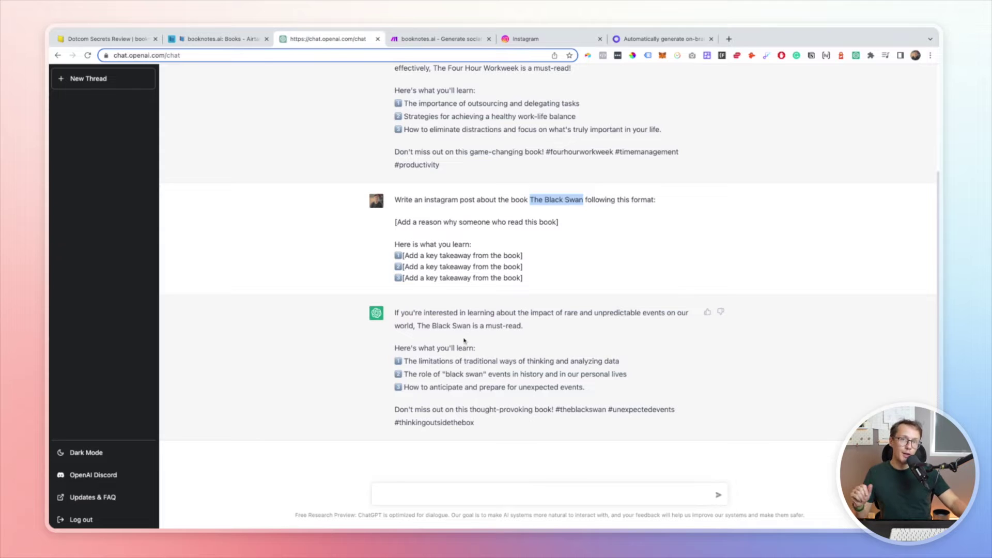
left_click_drag(483, 427, 390, 312)
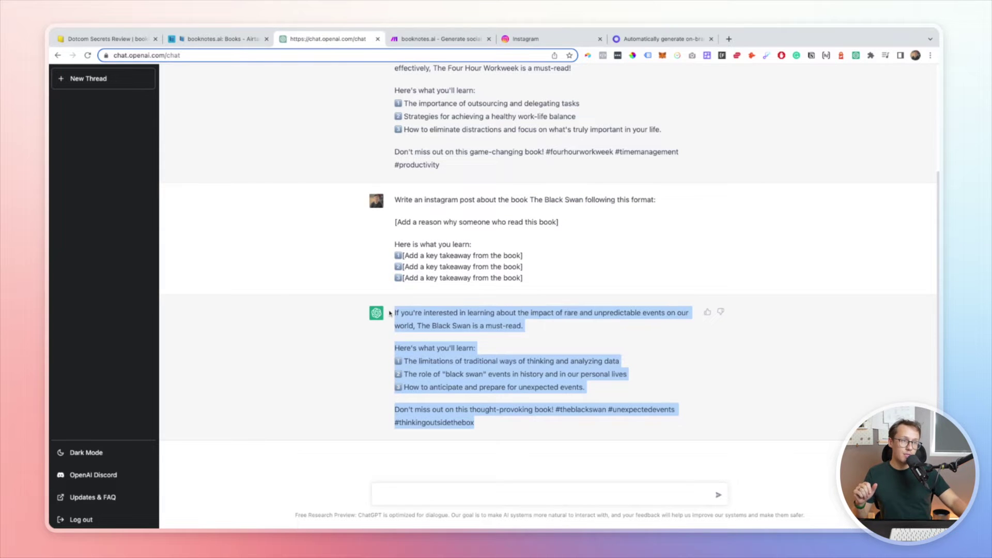
key("ctrl+Tab")
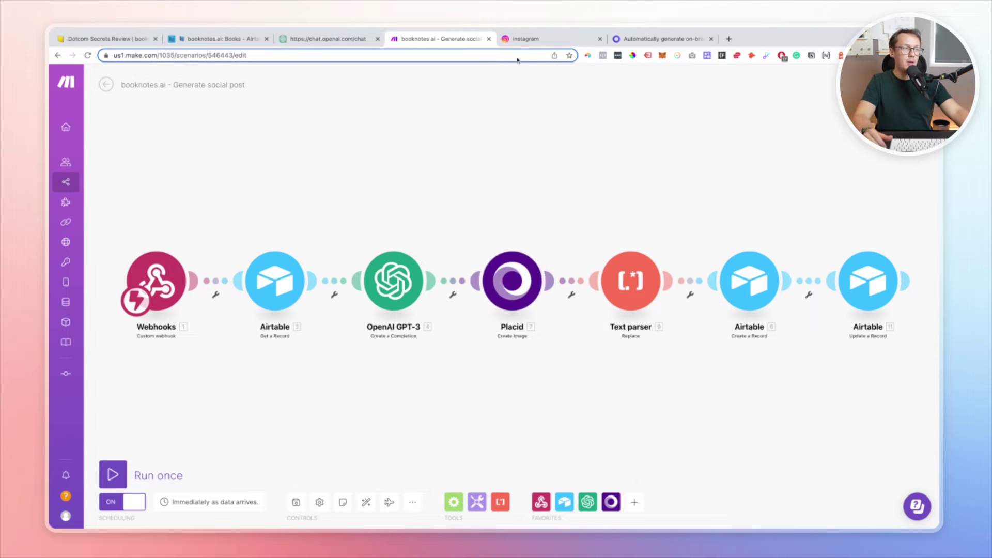
Compare the booknotes.ai Instagram post, Make scenario, Placid site and Ogilvy Airtable record
left_click(519, 41)
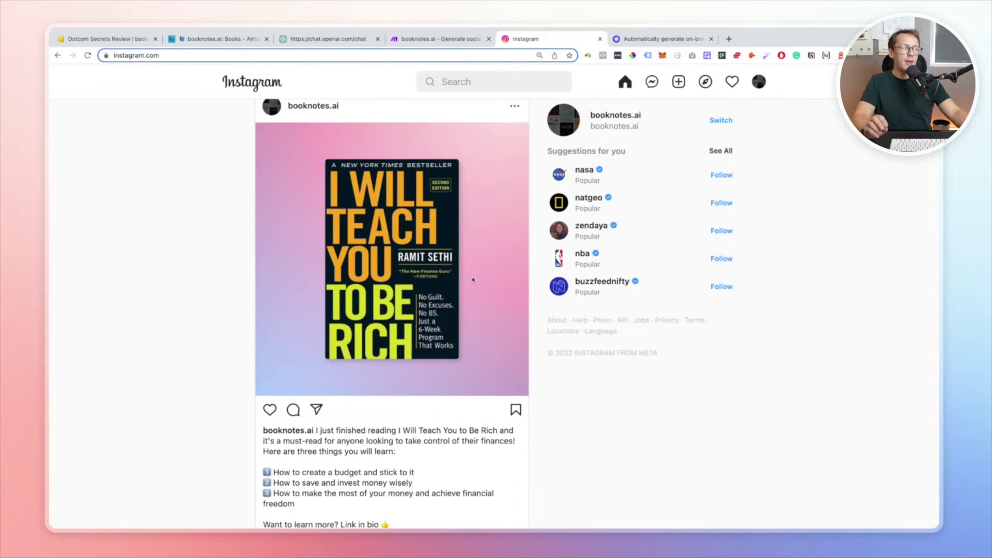
left_click(406, 44)
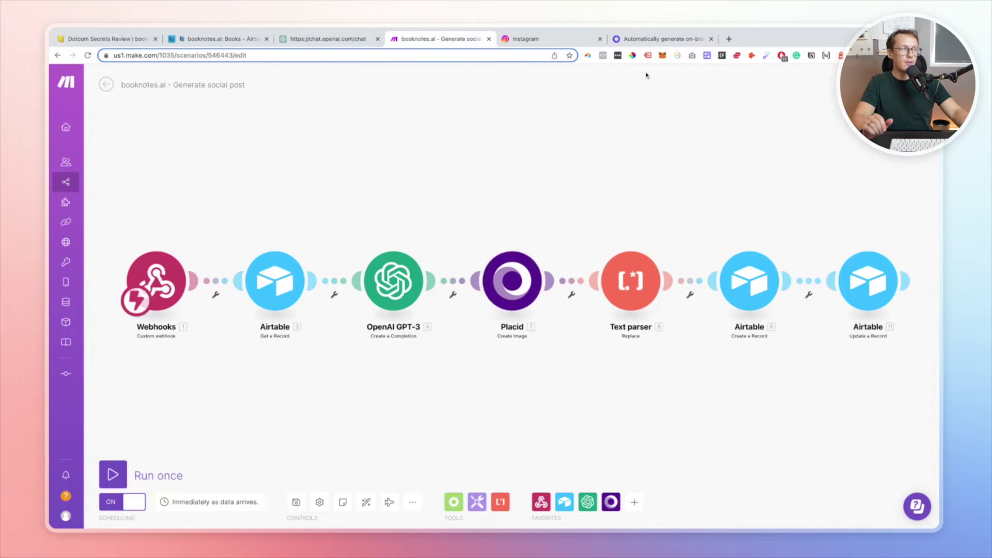
left_click(662, 38)
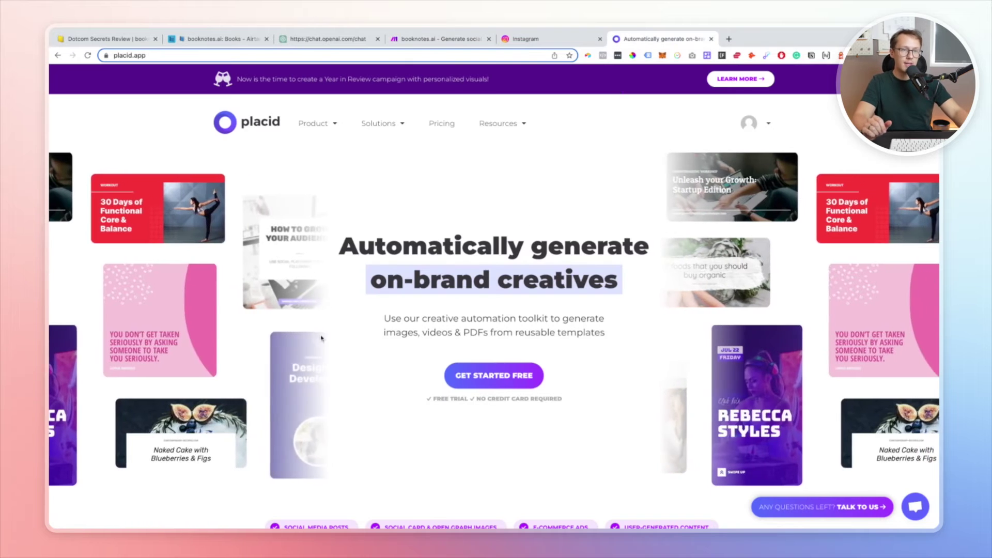
scroll(321, 338, "down", 1)
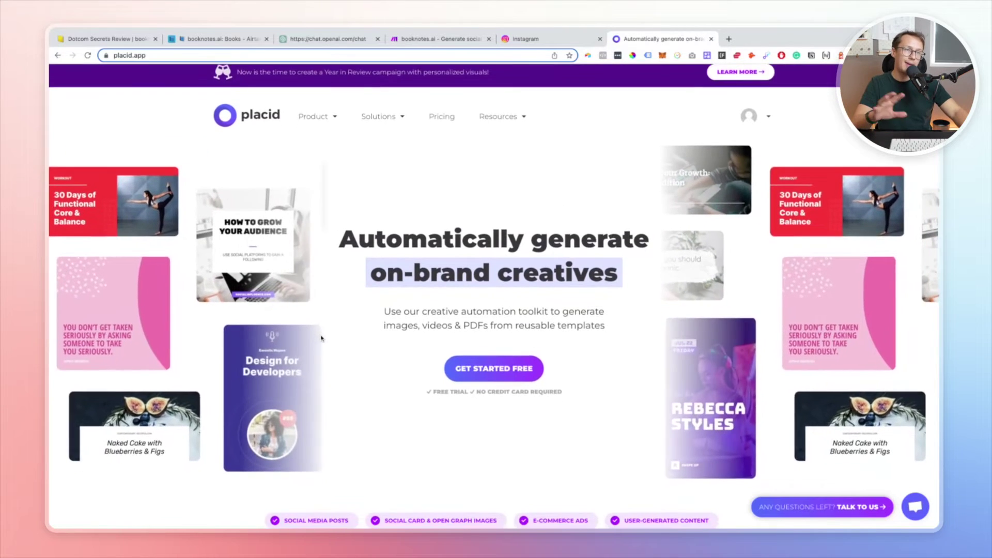
scroll(321, 339, "down", 6)
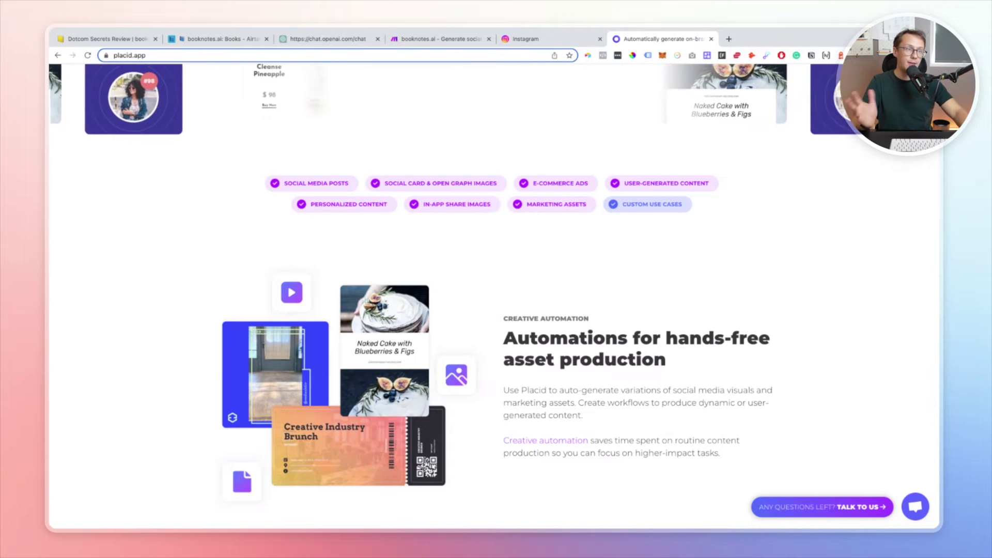
left_click(225, 39)
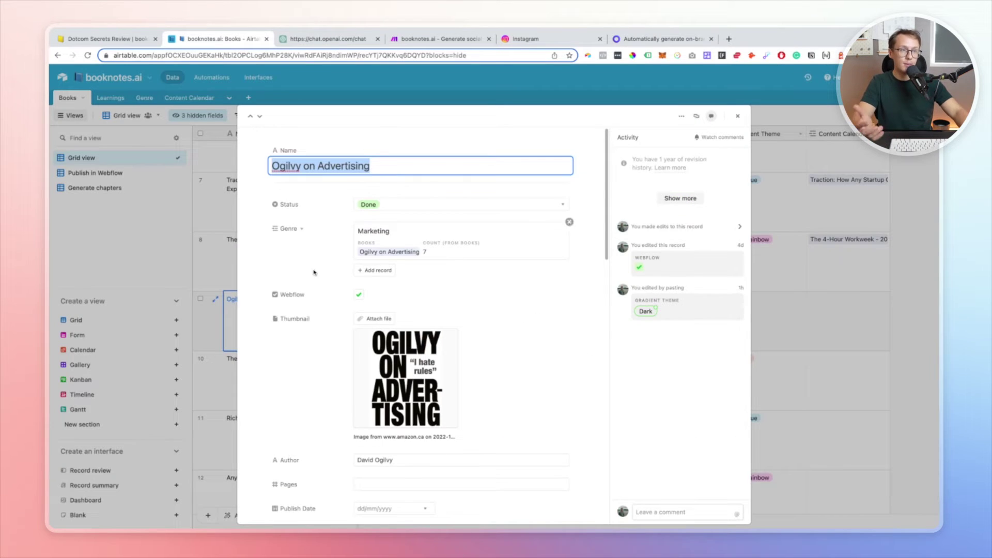
left_click(637, 40)
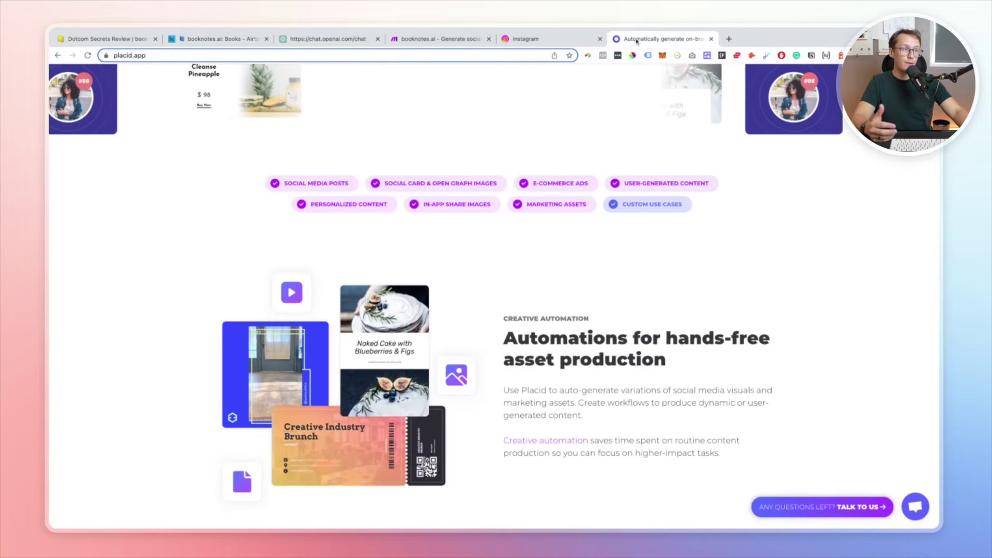
left_click(526, 39)
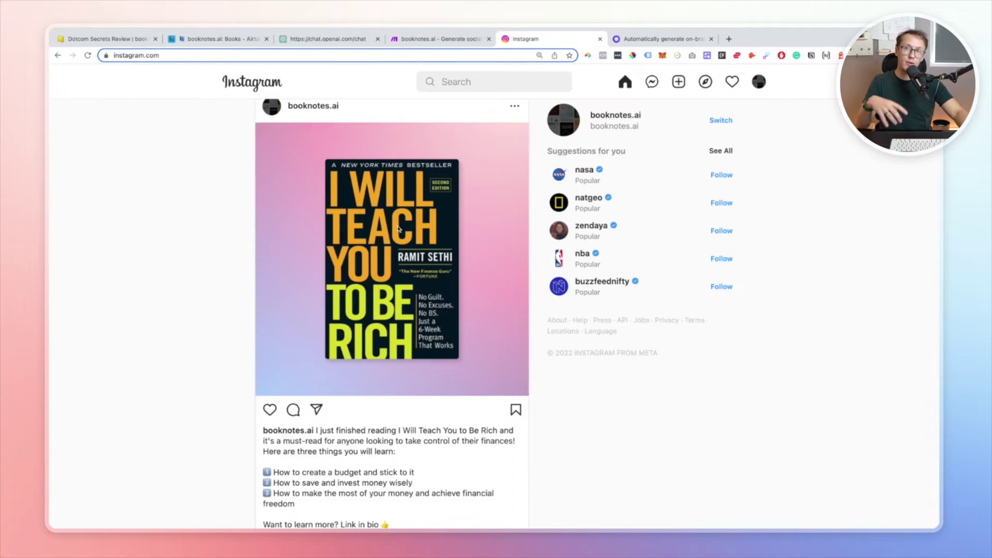
left_click(224, 44)
mouse_move(420, 377)
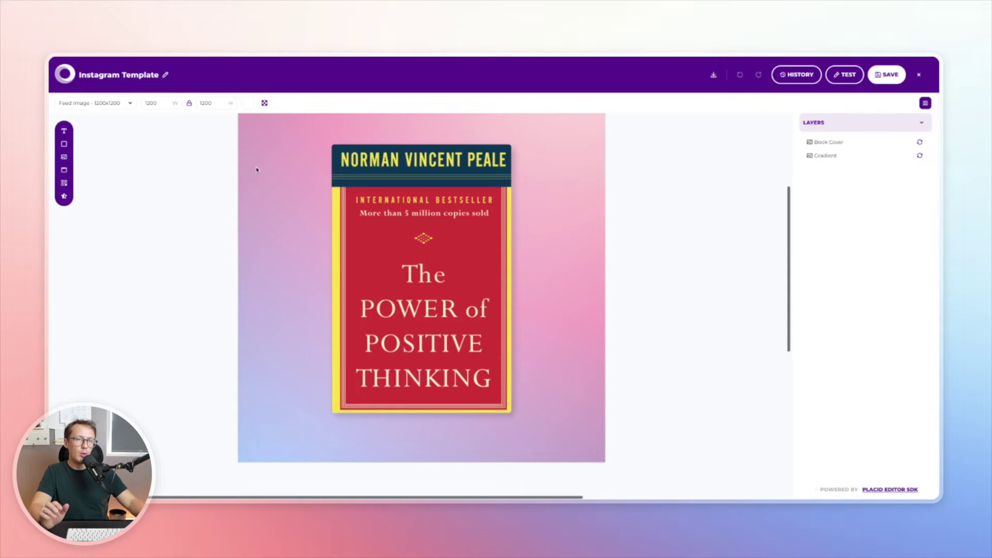
Select the Book Cover and Gradient layers, leave Gradient dynamic, and save the Instagram Template
left_click(432, 195)
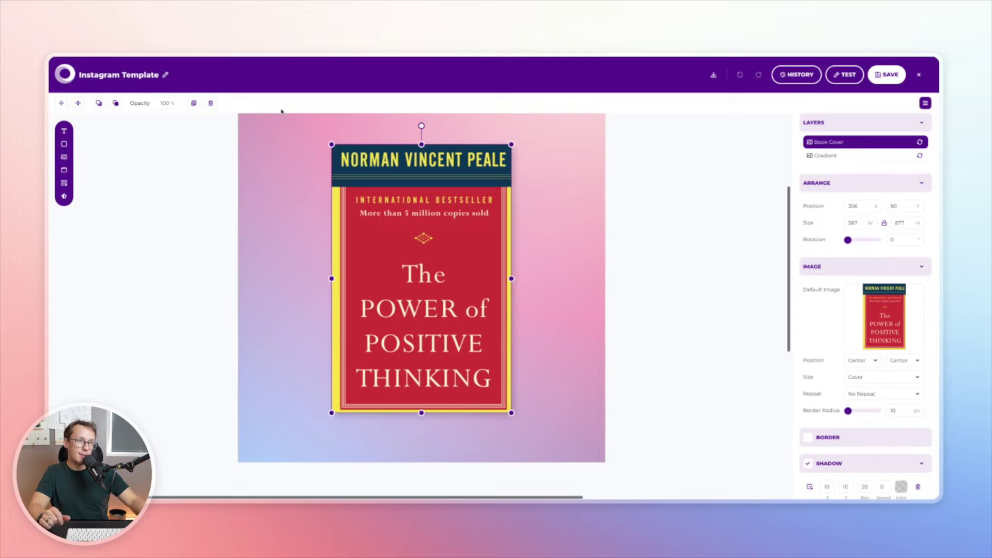
left_click(825, 156)
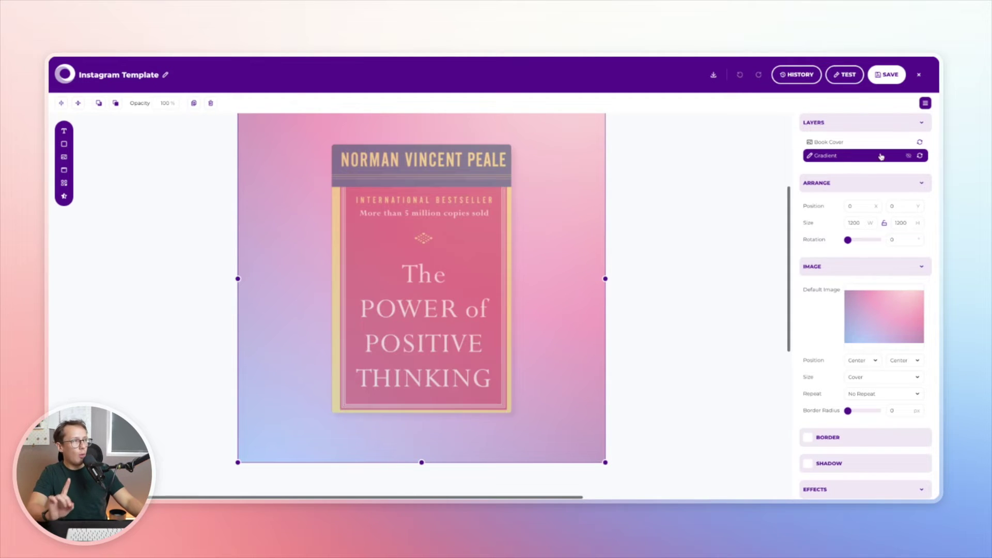
mouse_move(921, 157)
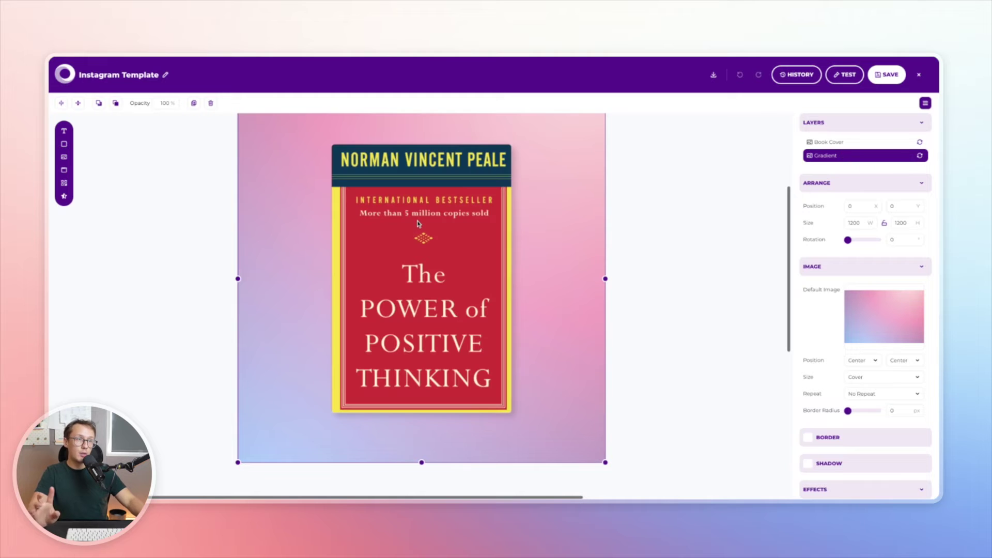
left_click(920, 157)
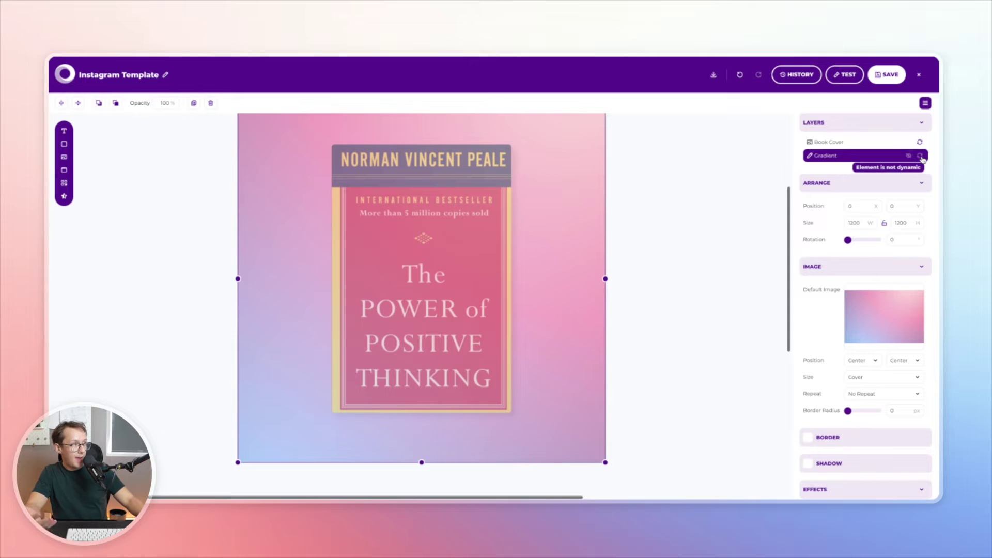
left_click(920, 157)
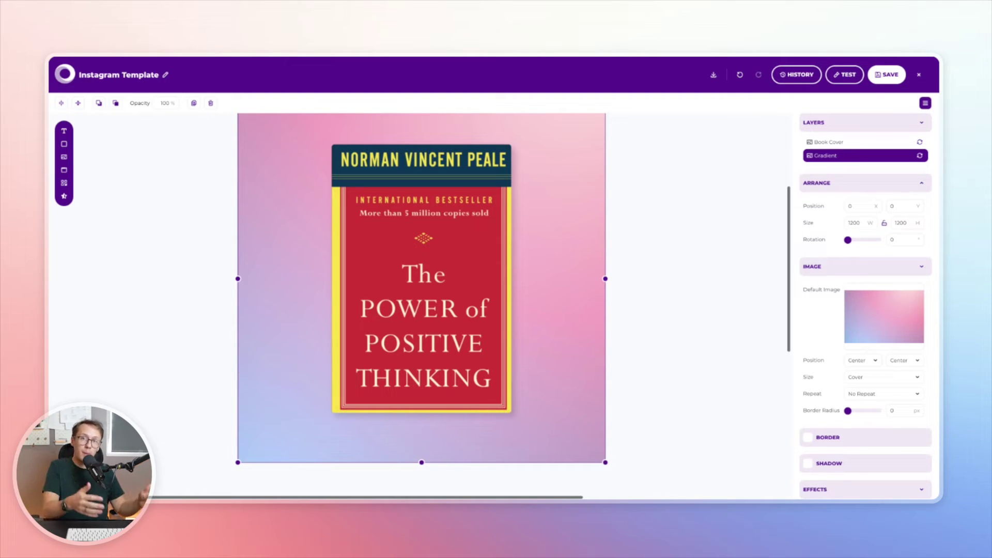
left_click(884, 77)
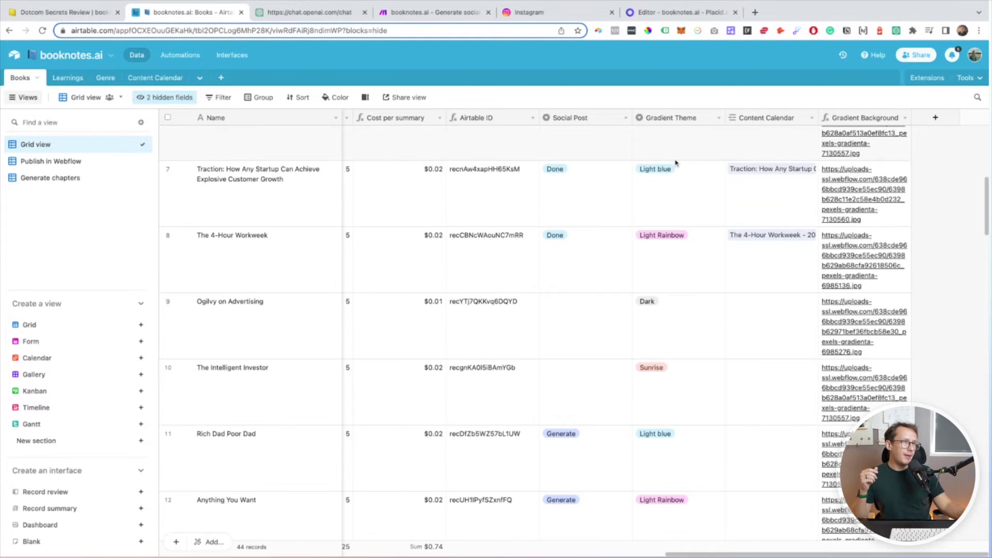
scroll(672, 310, "down", 3)
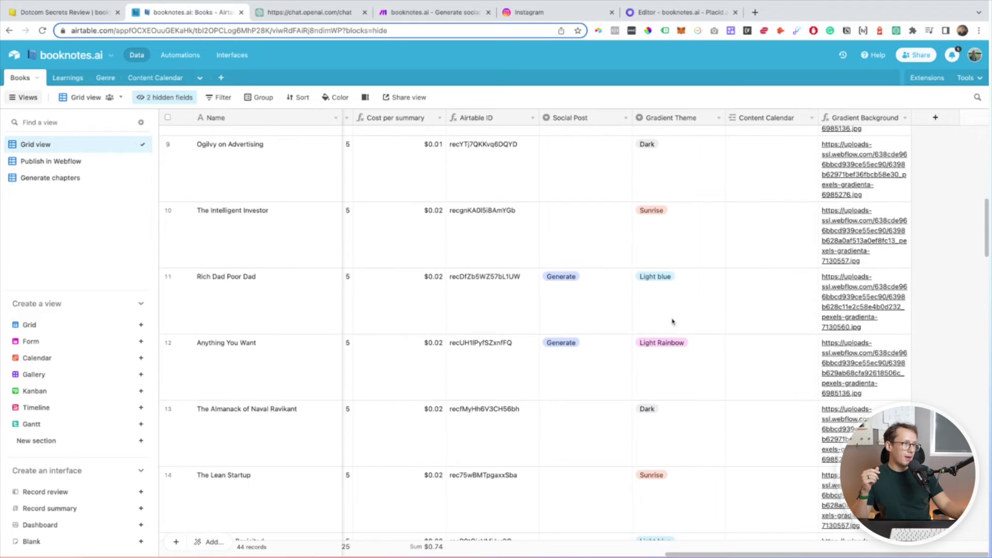
left_click(672, 321)
left_click(674, 316)
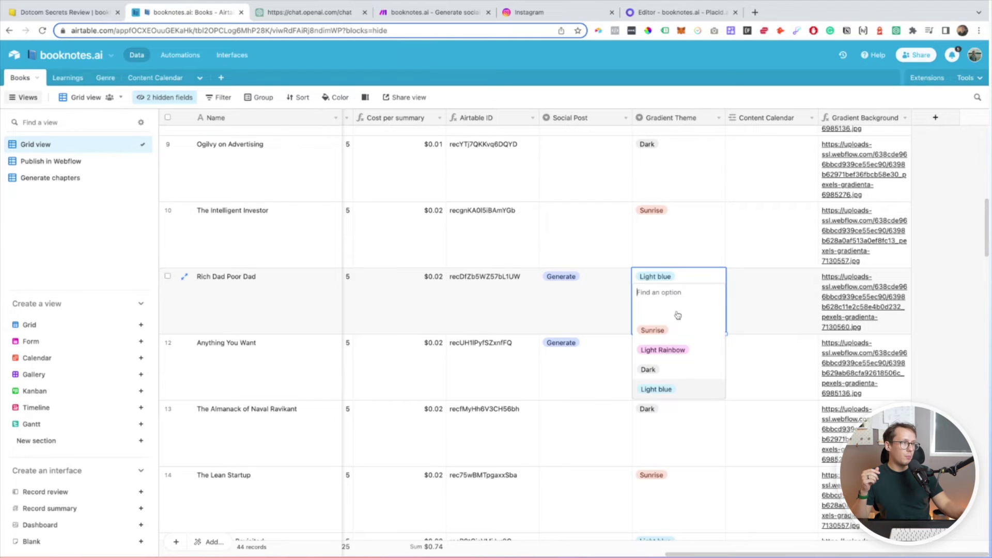
left_click(663, 350)
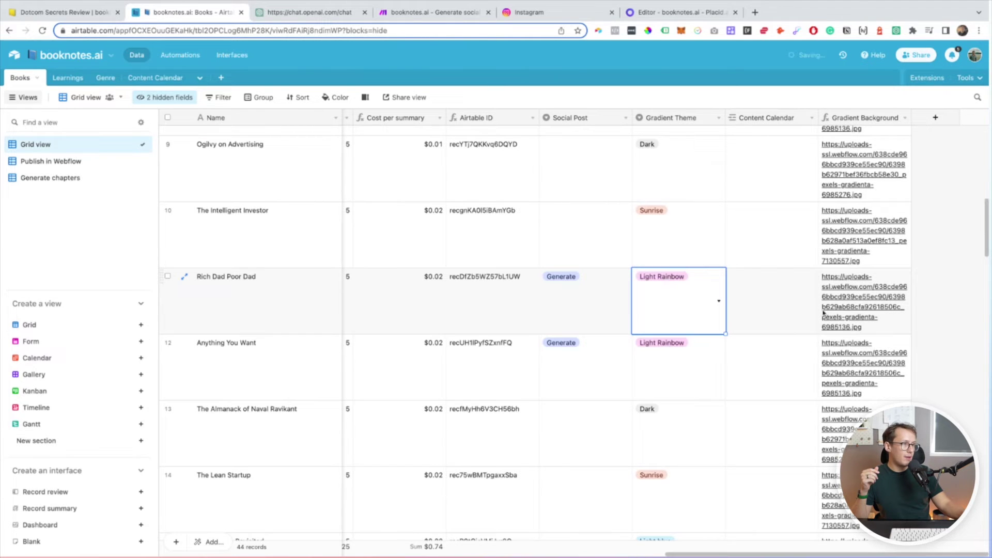
left_click(703, 298)
left_click(699, 247)
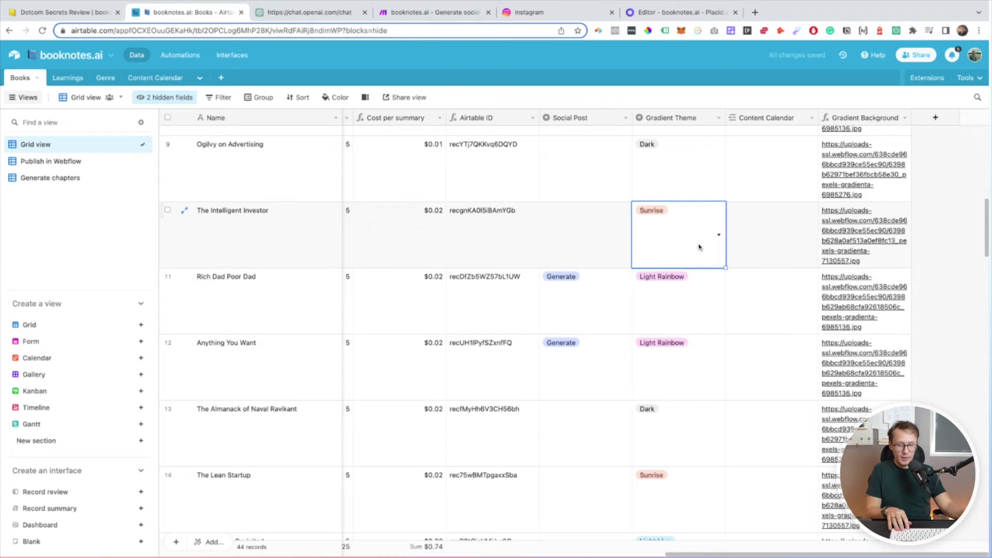
key("super+z")
left_click(845, 312)
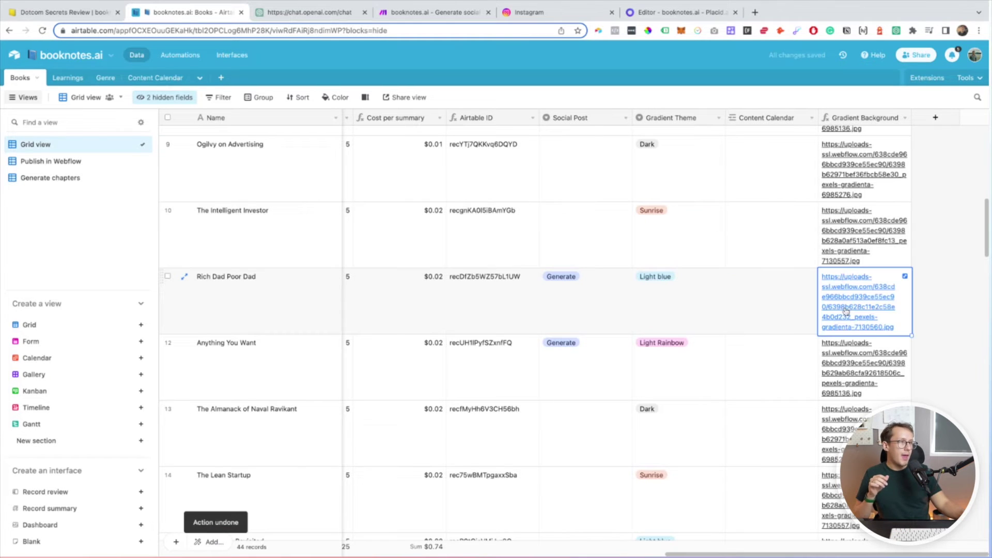
left_click(904, 120)
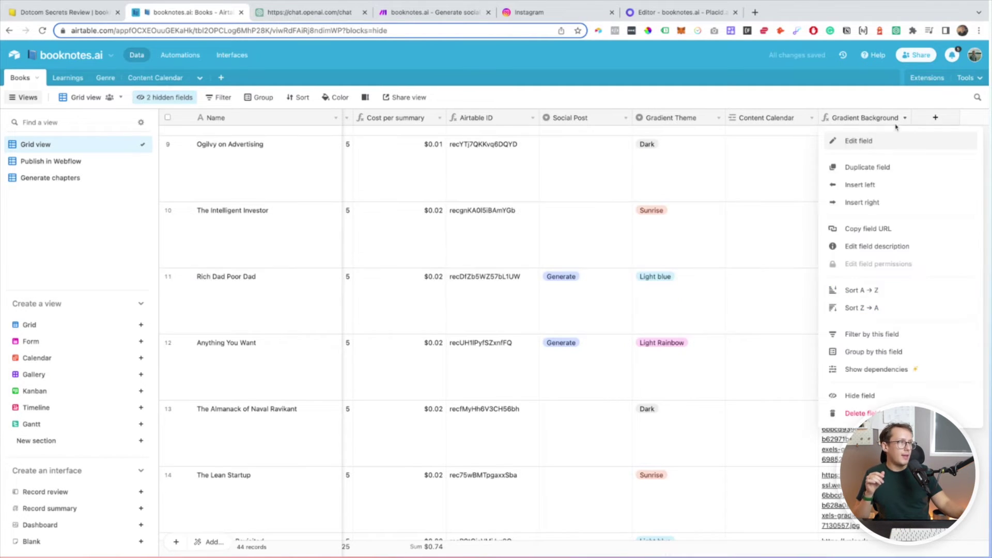
left_click(878, 141)
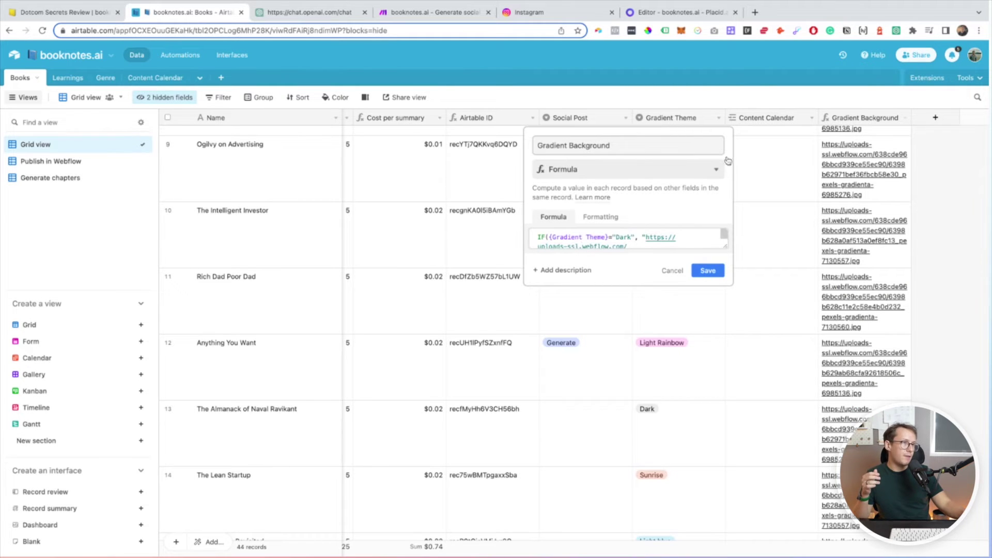
left_click(672, 272)
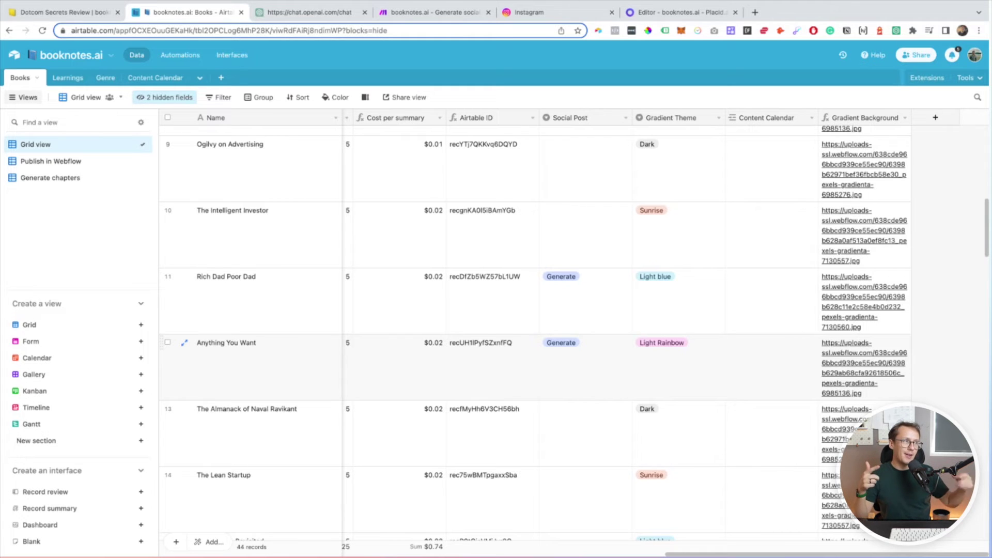
scroll(695, 246, "up", 10)
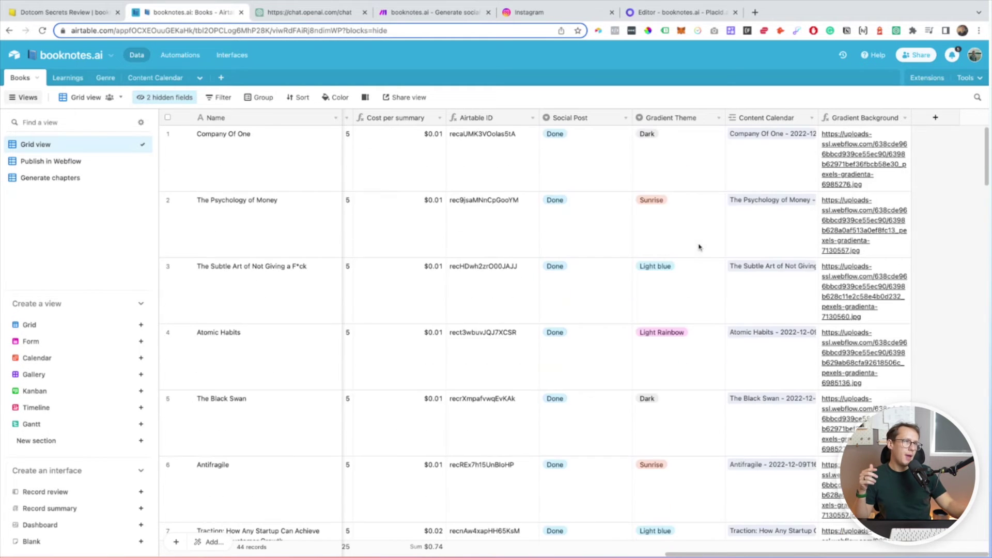
left_click(682, 153)
left_click(678, 225)
left_click(688, 281)
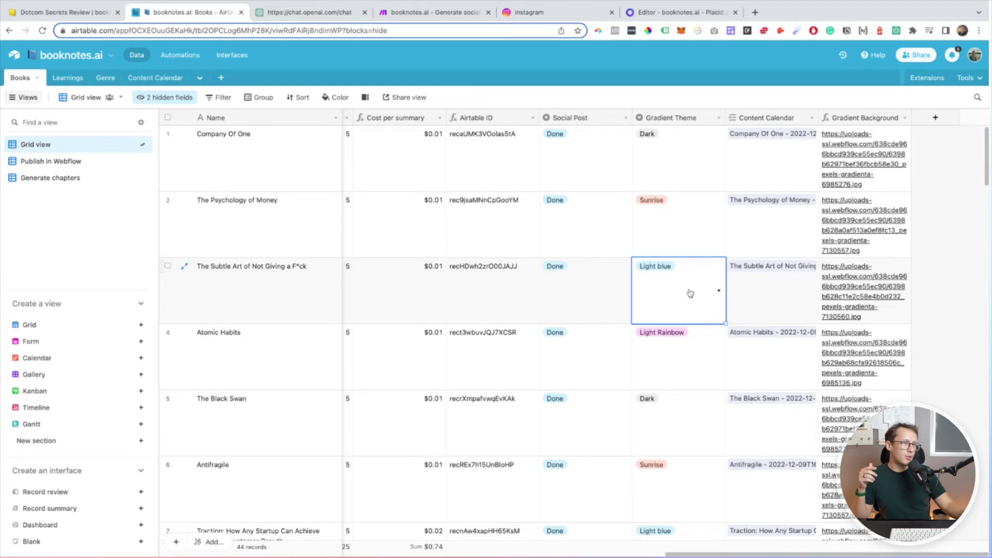
left_click(667, 377)
scroll(665, 370, "down", 3)
left_click(665, 294)
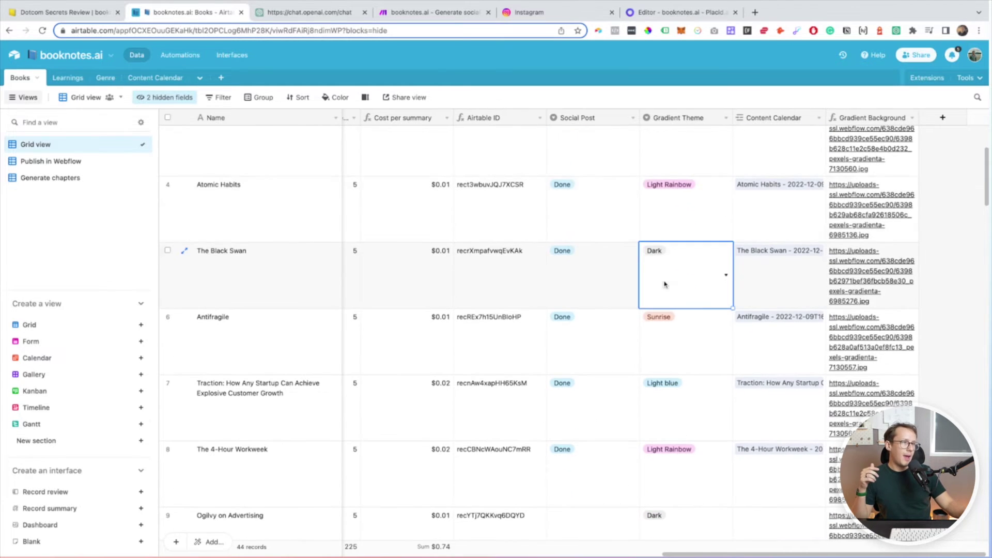
left_click(671, 338)
left_click(675, 405)
scroll(676, 406, "down", 2)
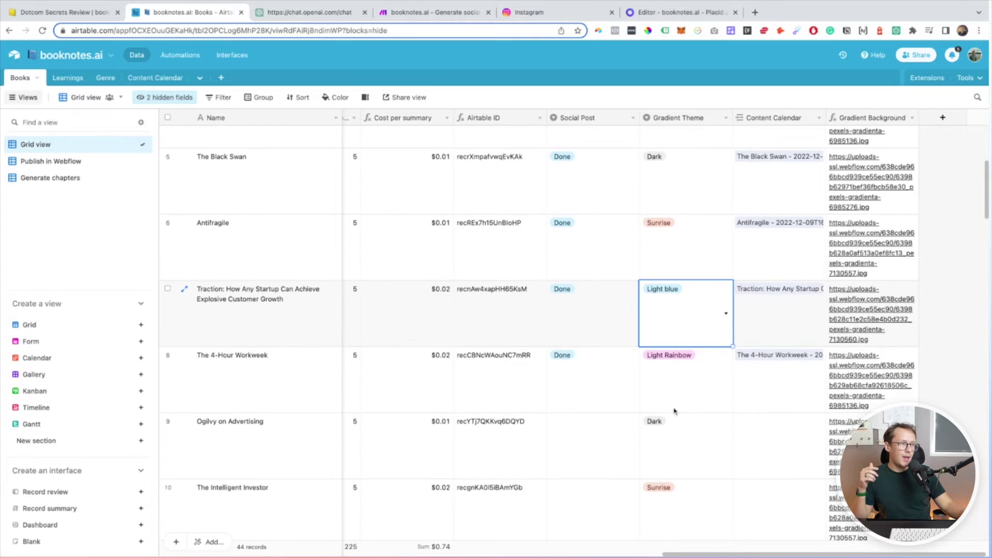
left_click(679, 377)
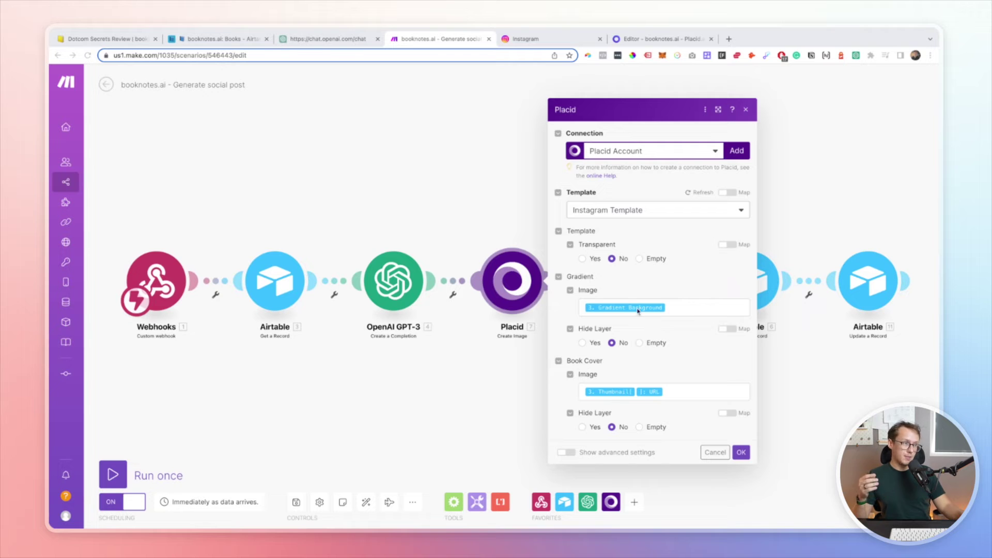
Review the Gradient Background and Book Cover mappings in the Placid module and confirm with OK
mouse_move(646, 309)
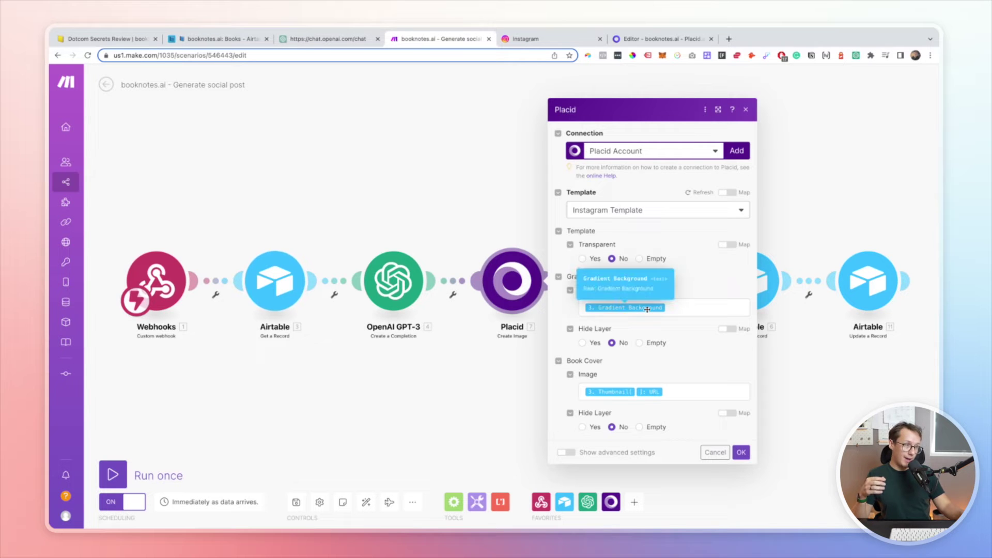
mouse_move(643, 391)
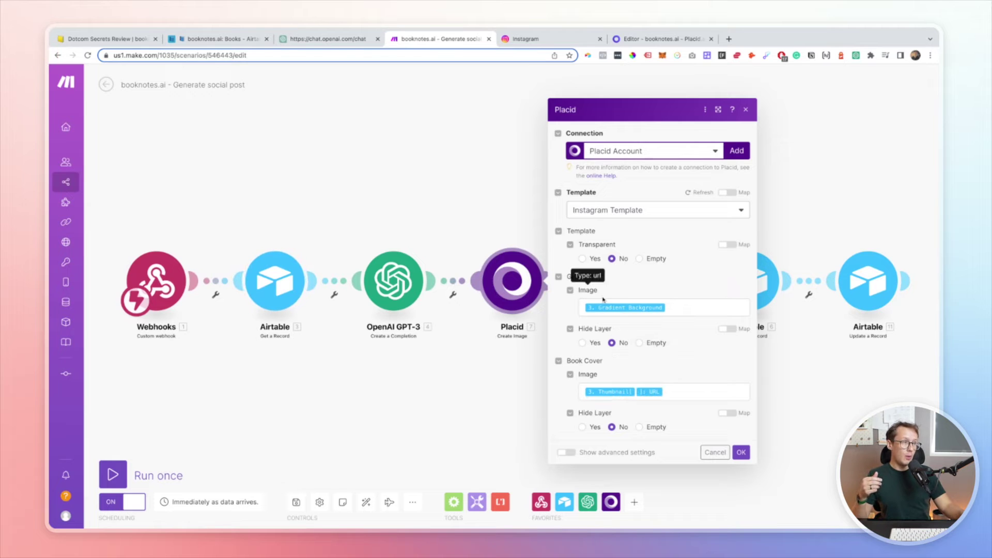
left_click(740, 453)
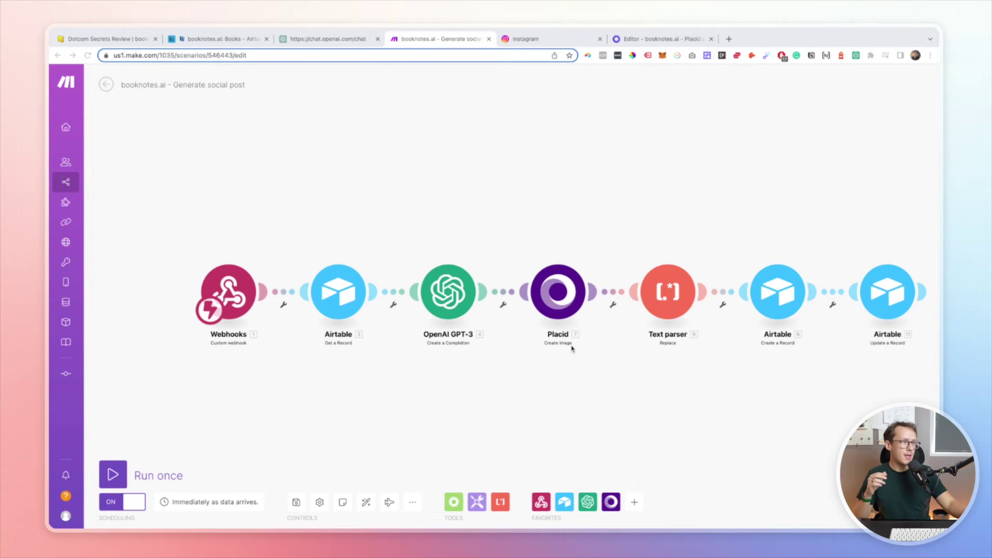
Pan across the seven-module Generate social post scenario chain
scroll(572, 348, "right", 3)
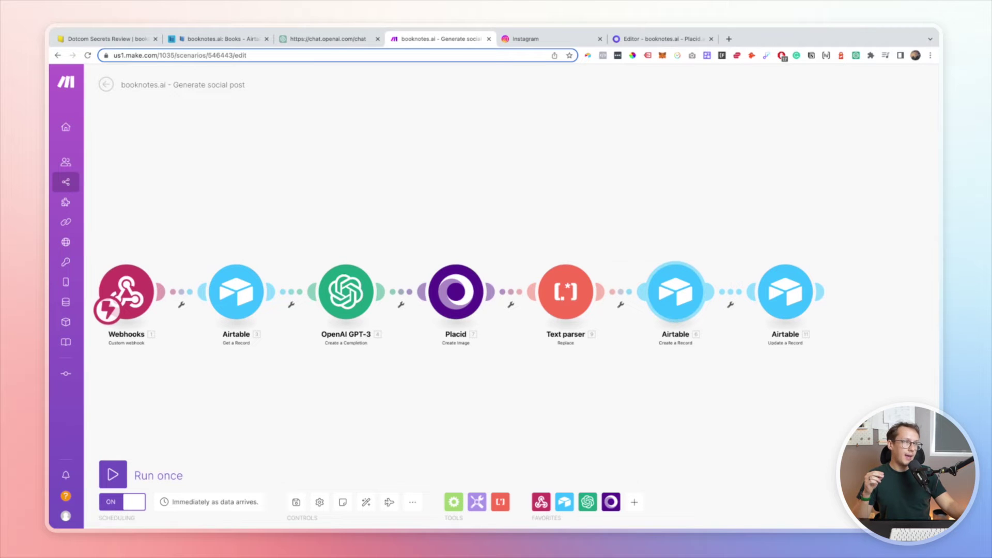
left_click(207, 43)
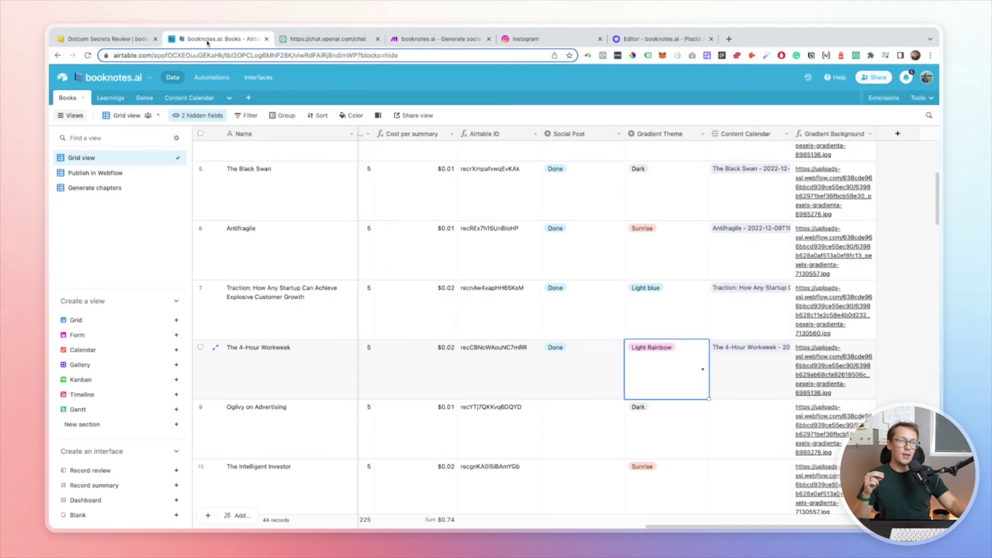
left_click(189, 98)
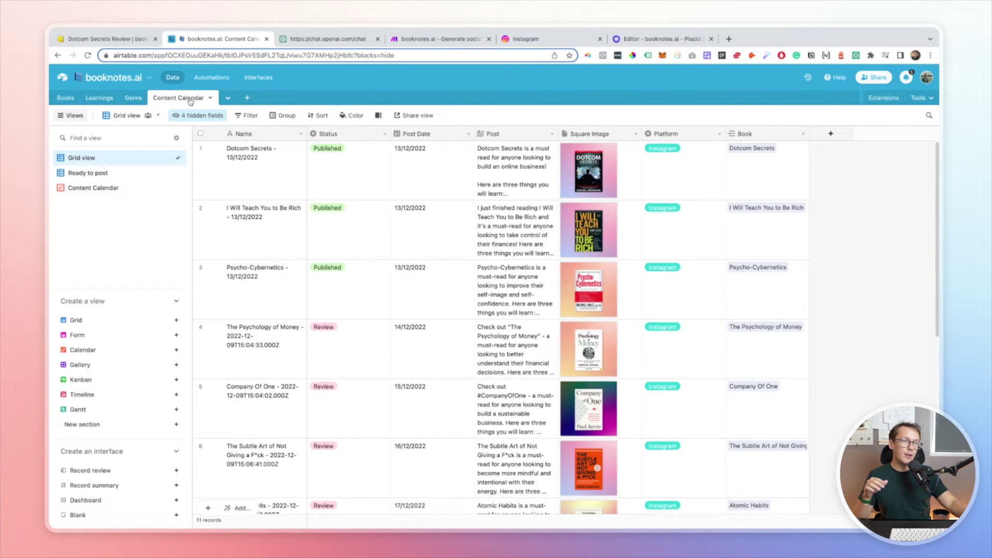
left_click(408, 39)
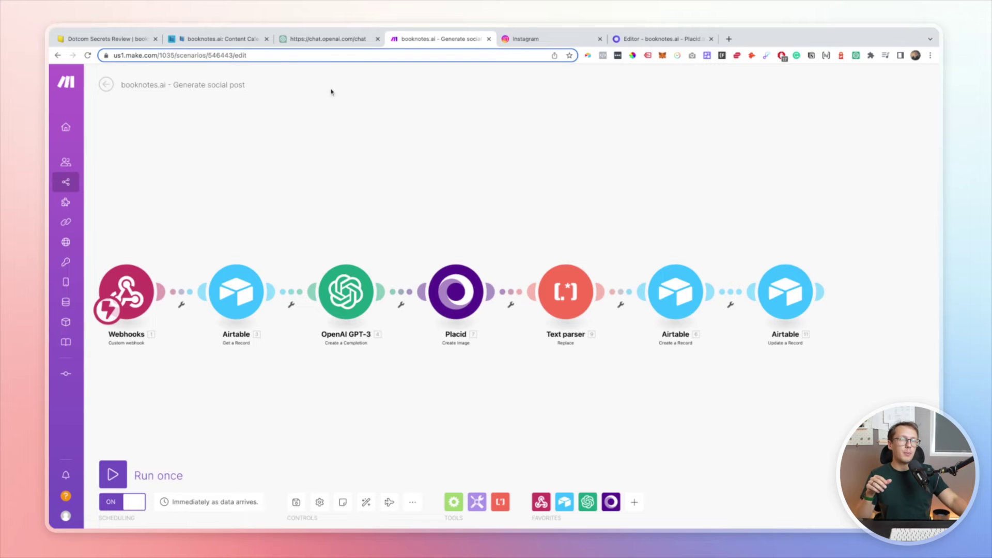
left_click(189, 40)
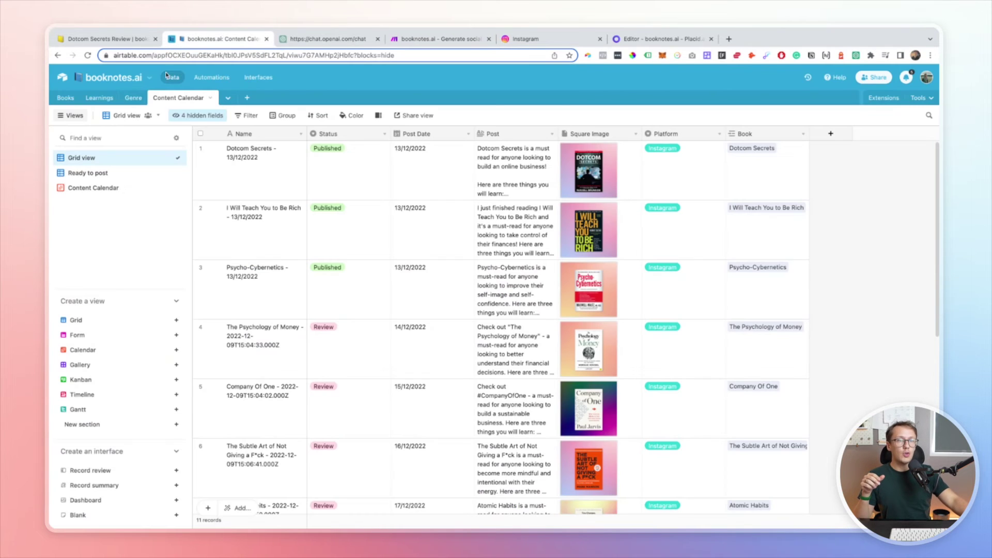
left_click(66, 98)
scroll(586, 217, "up", 2)
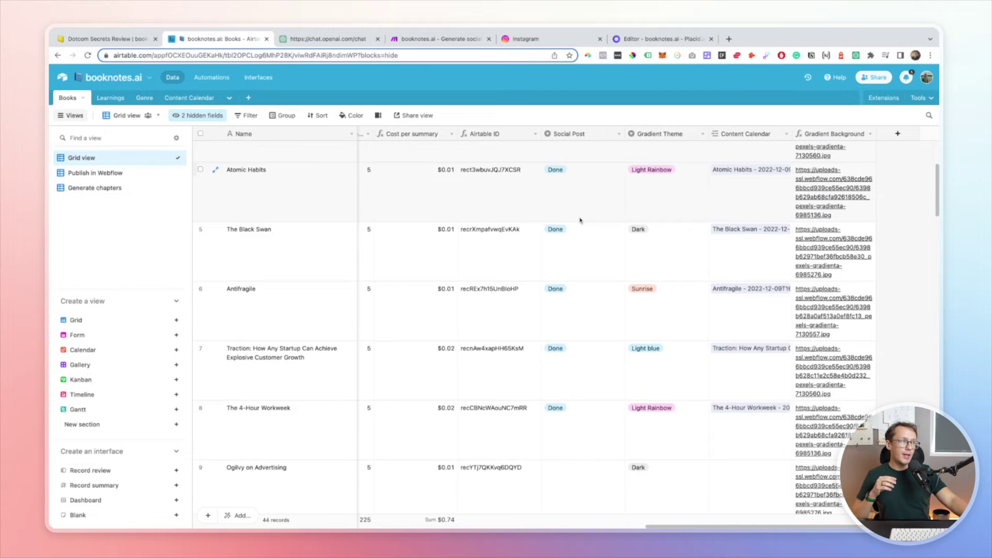
scroll(583, 263, "down", 3)
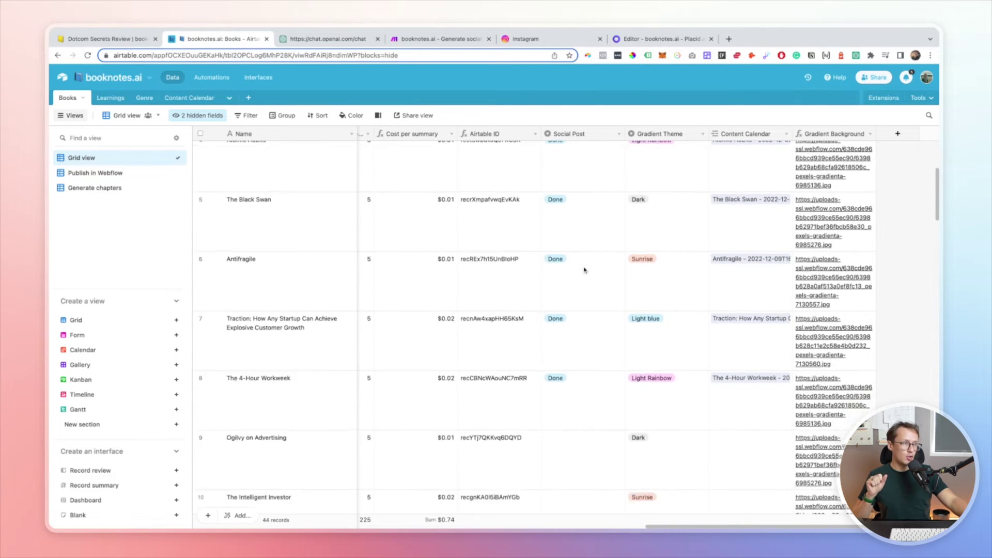
left_click(450, 39)
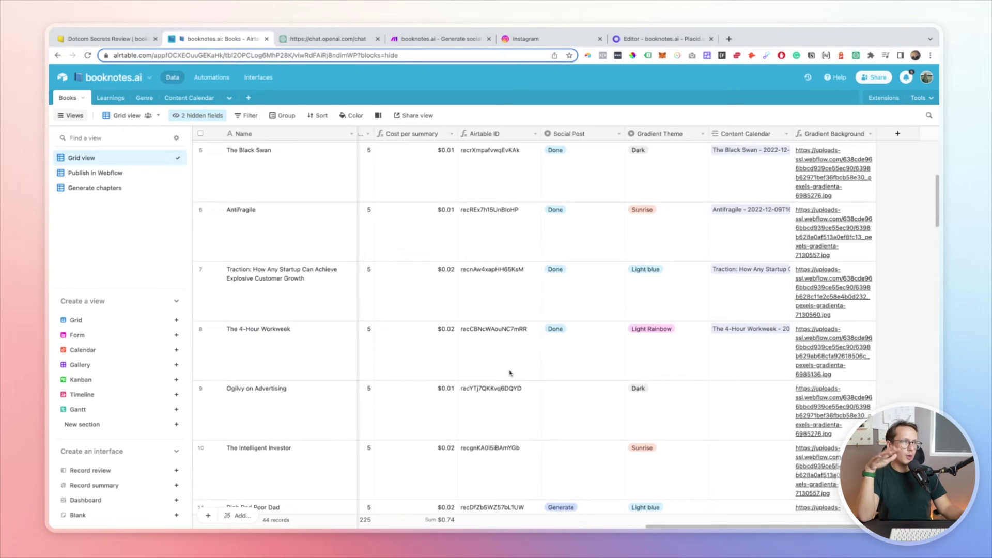
Choose Generate in the Blue Ocean Strategy row's Social Post dropdown, then return to Make
scroll(510, 373, "up", 2)
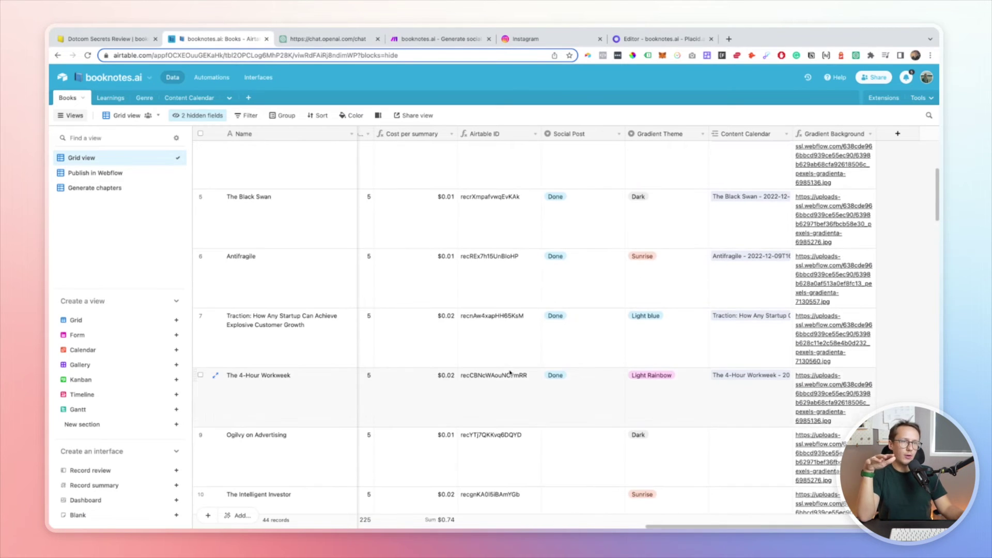
scroll(510, 373, "down", 3)
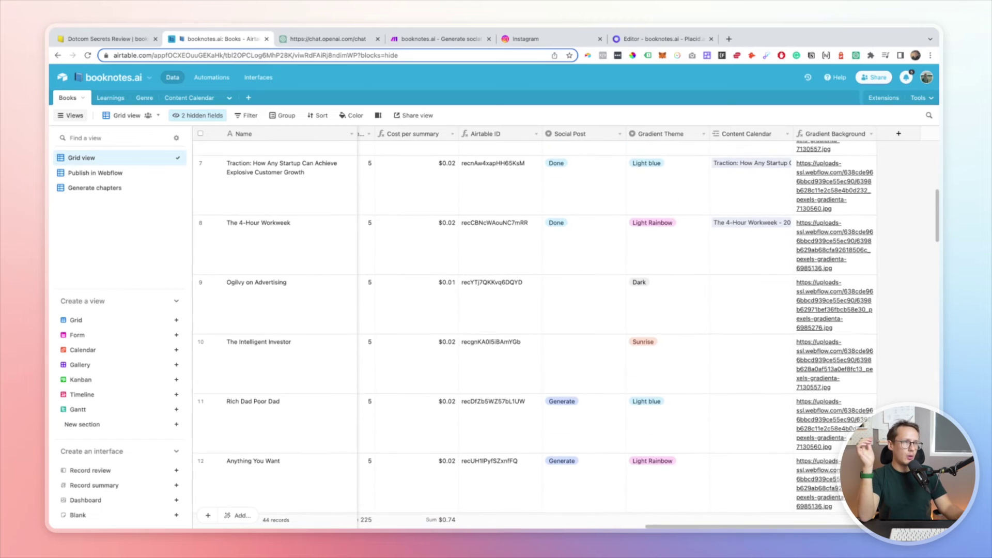
left_click(572, 305)
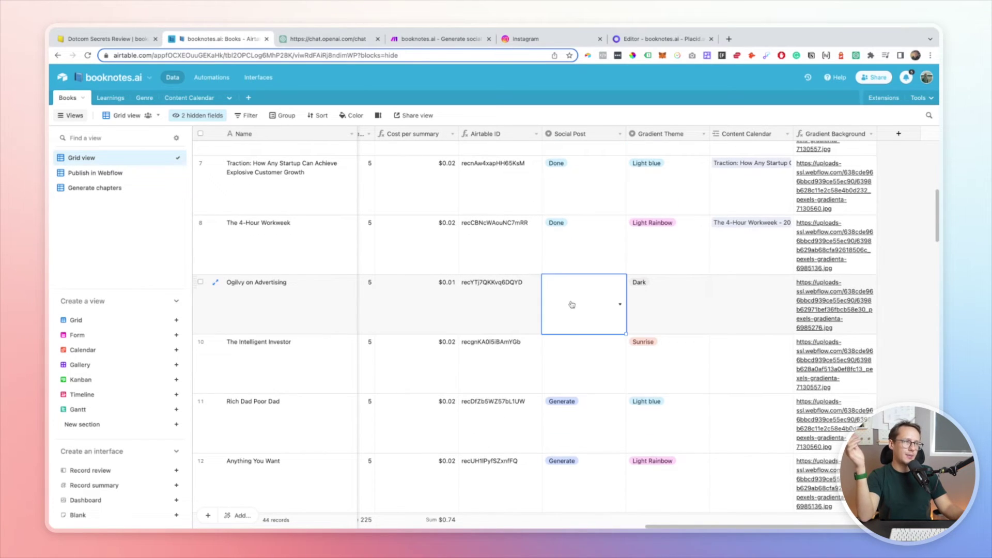
scroll(554, 384, "down", 1)
scroll(554, 384, "down", 5)
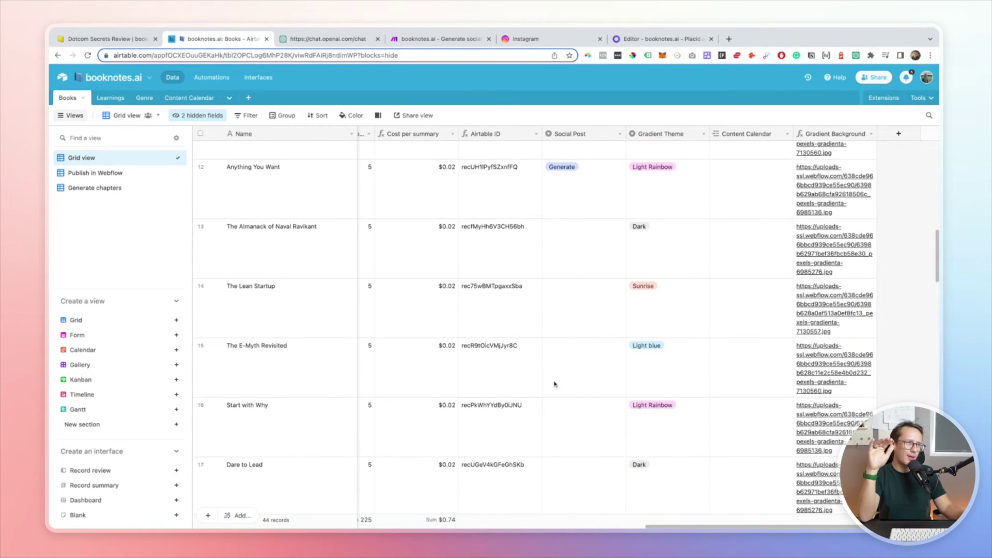
scroll(555, 384, "down", 2)
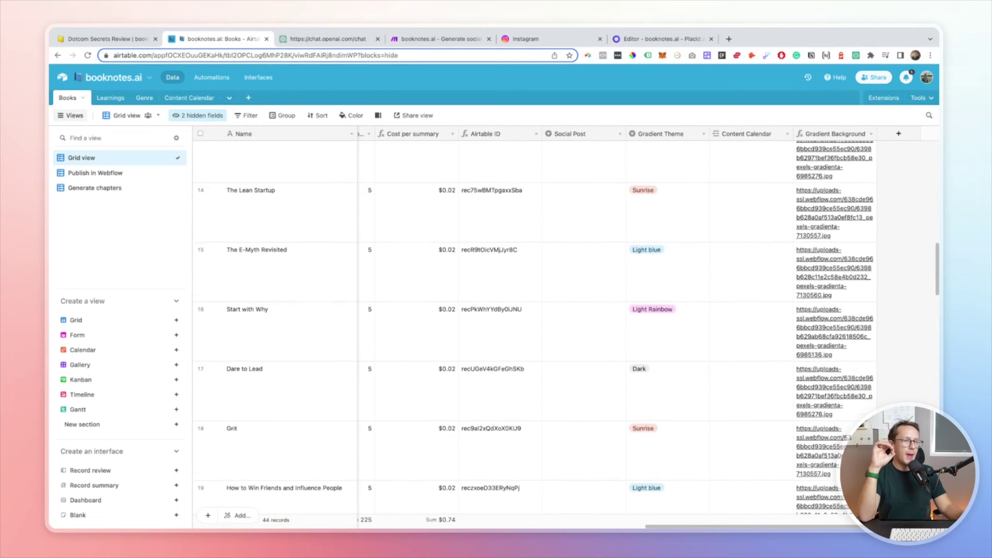
scroll(554, 384, "down", 2)
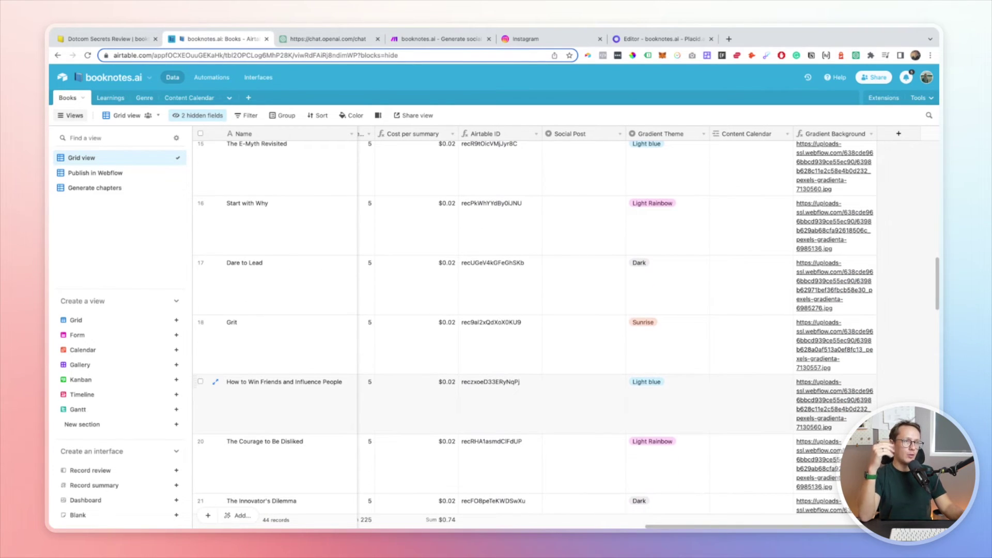
scroll(563, 386, "down", 2)
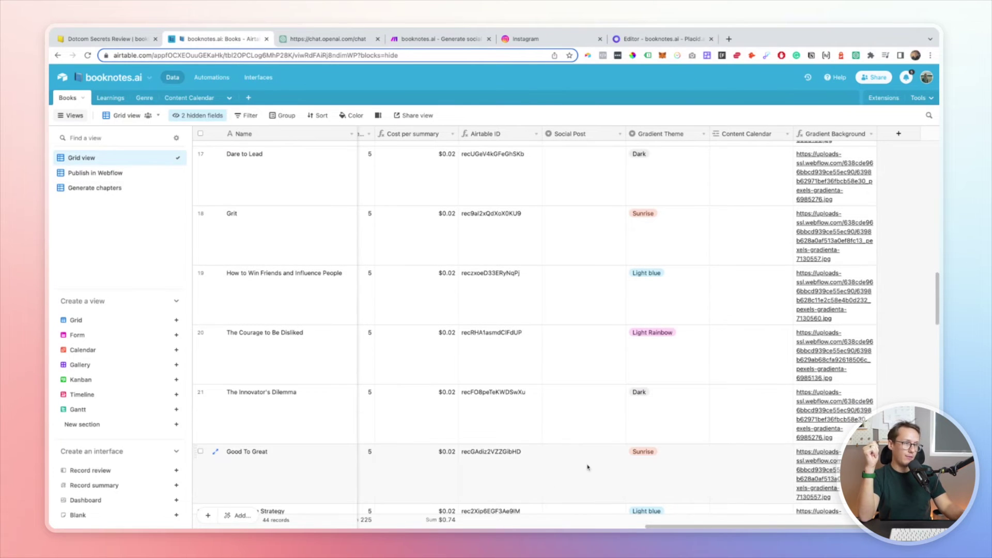
scroll(583, 468, "down", 1)
scroll(302, 414, "down", 2)
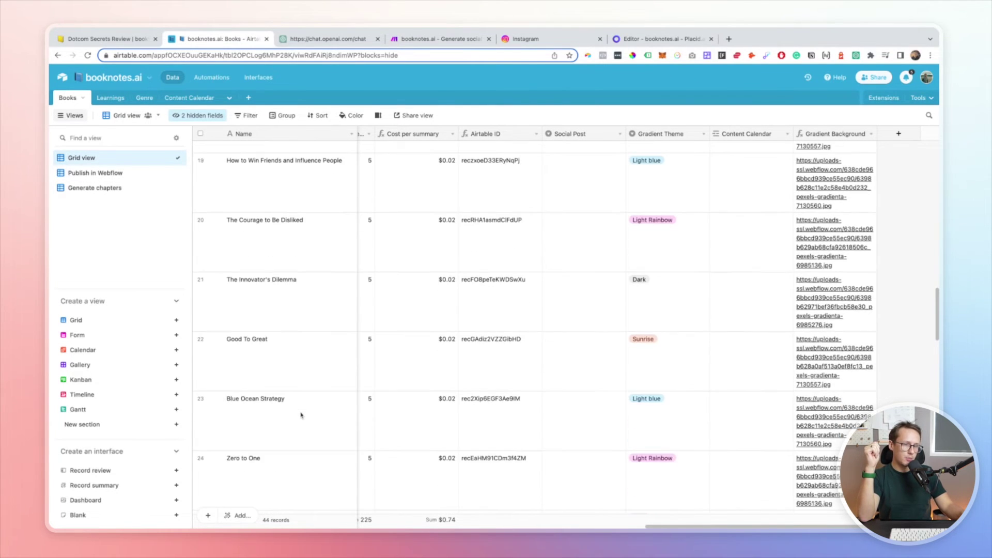
left_click(585, 420)
left_click(584, 419)
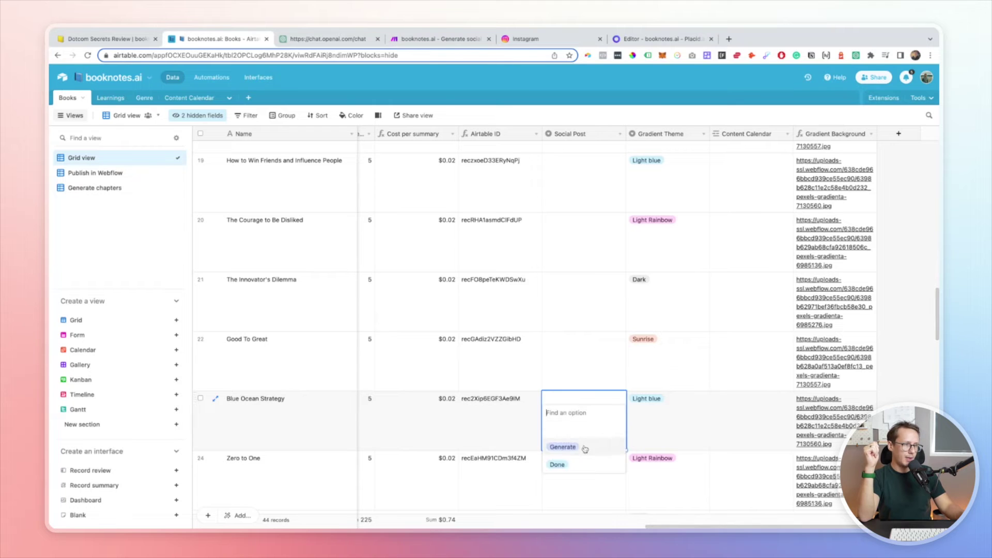
left_click(421, 41)
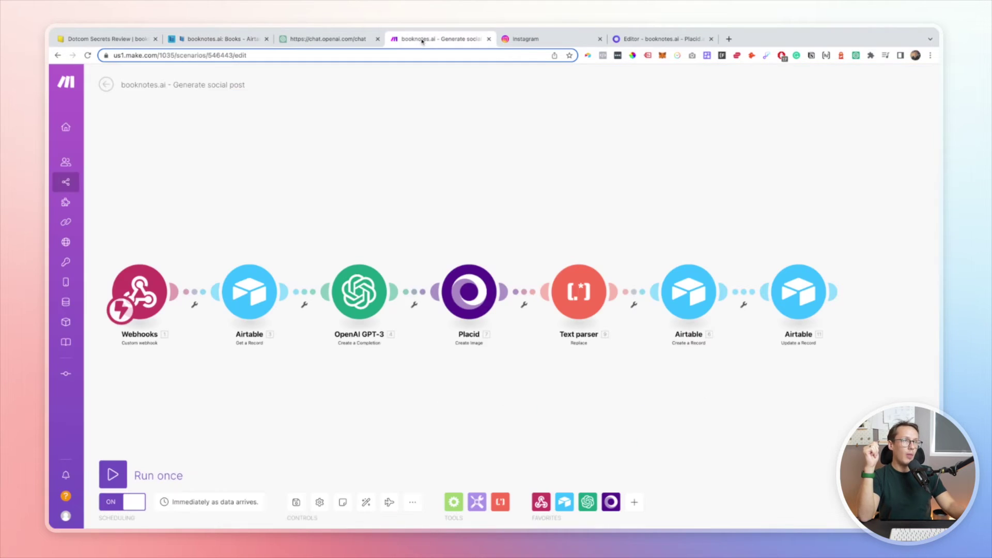
Show the Generate social post scenario's History panel to follow the running job
left_click(106, 85)
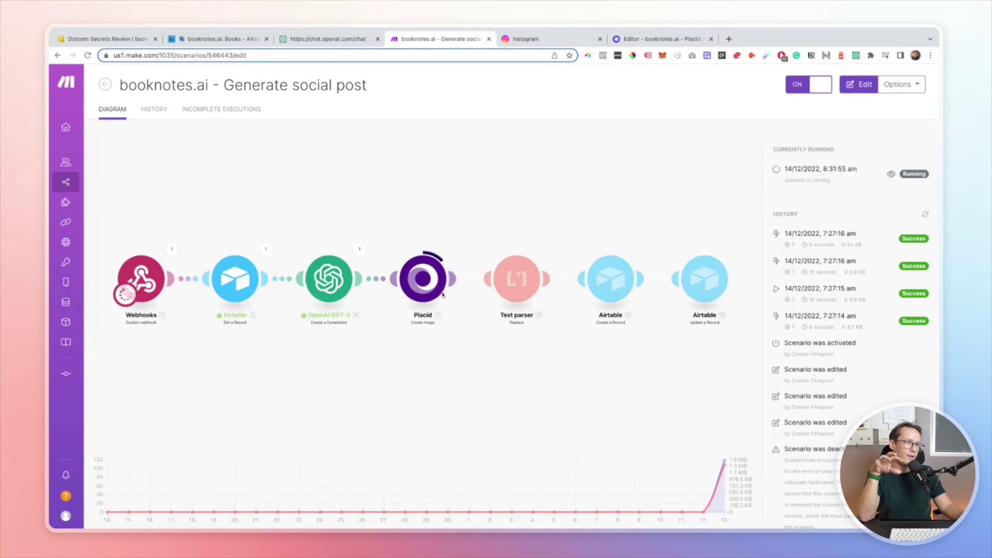
Go to the Content Calendar table and expand the Blue Ocean Strategy record
left_click(191, 39)
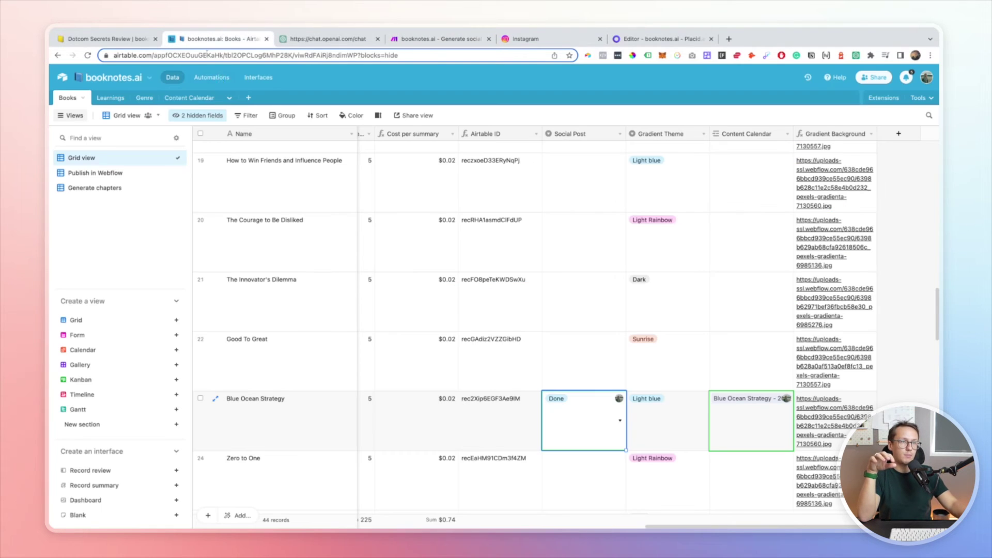
left_click(177, 99)
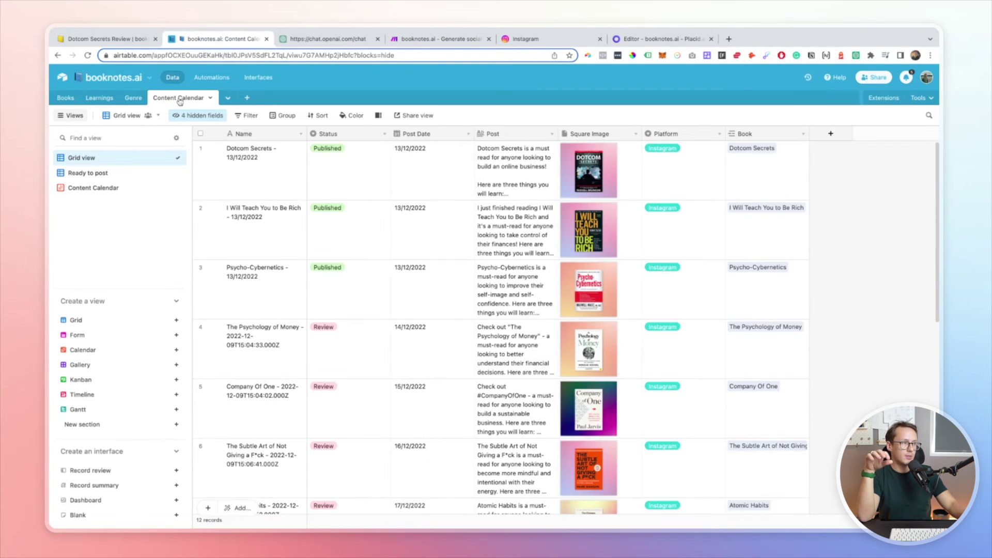
scroll(516, 310, "down", 8)
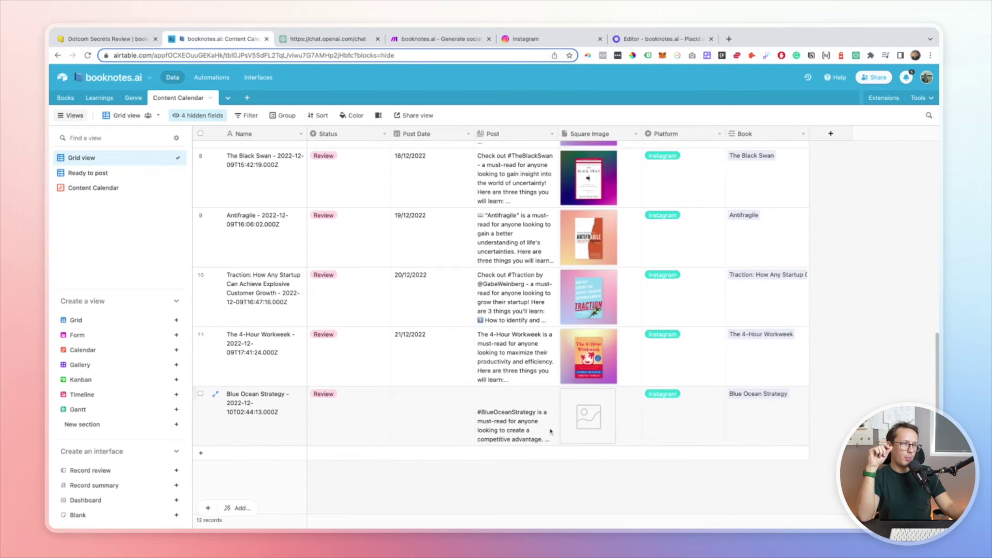
left_click(525, 401)
left_click(552, 394)
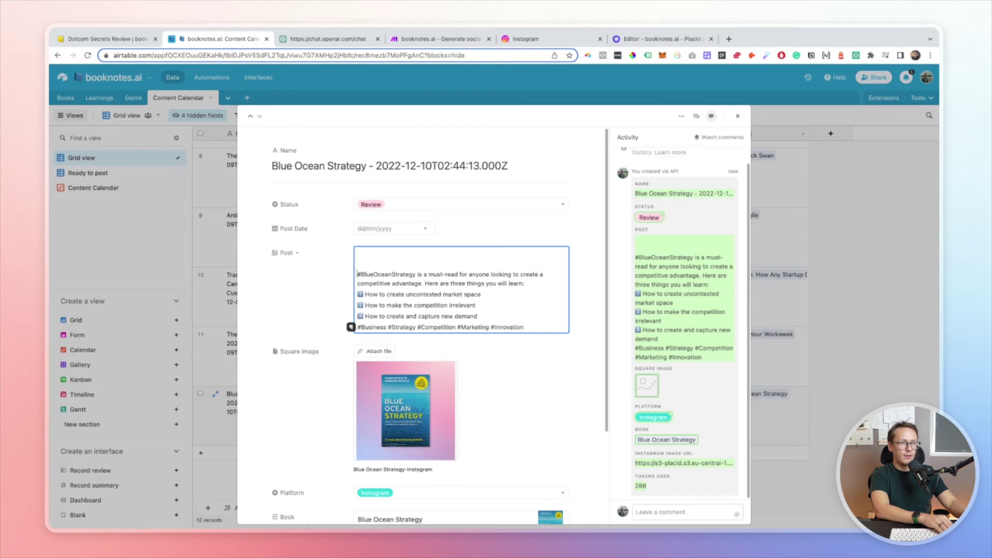
Delete the empty lines at the top of the Post text and close the record
left_click_drag(361, 274, 356, 253)
key("BackSpace")
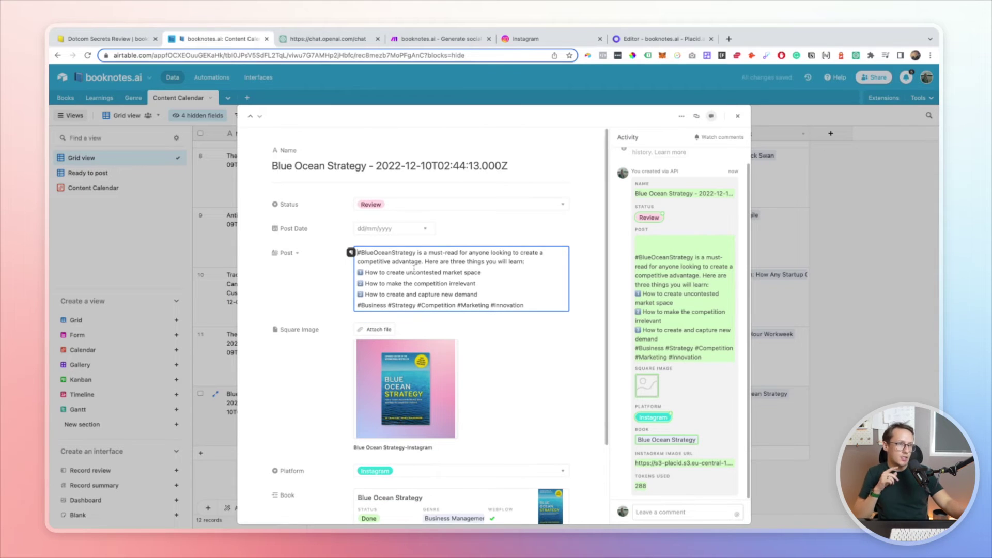
left_click_drag(531, 259, 358, 252)
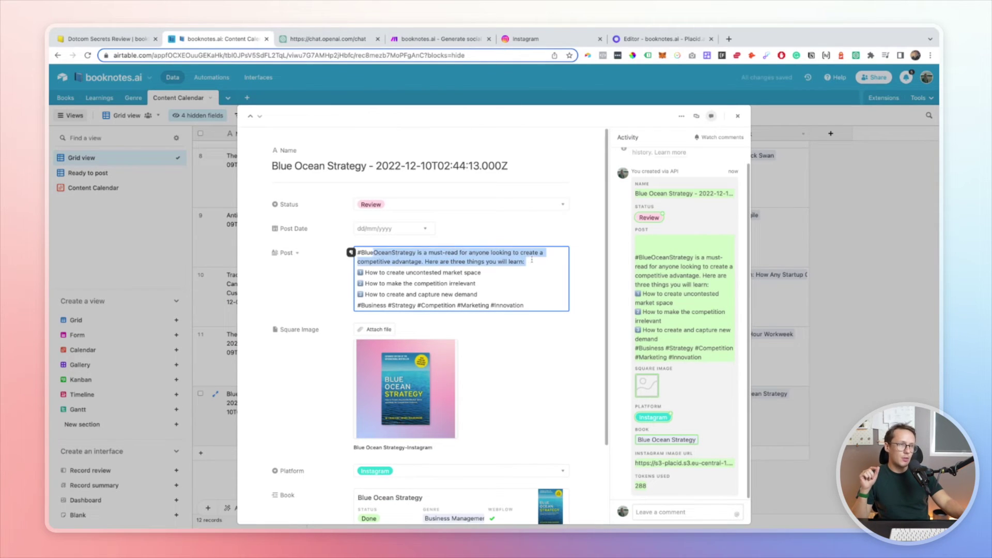
left_click(503, 293)
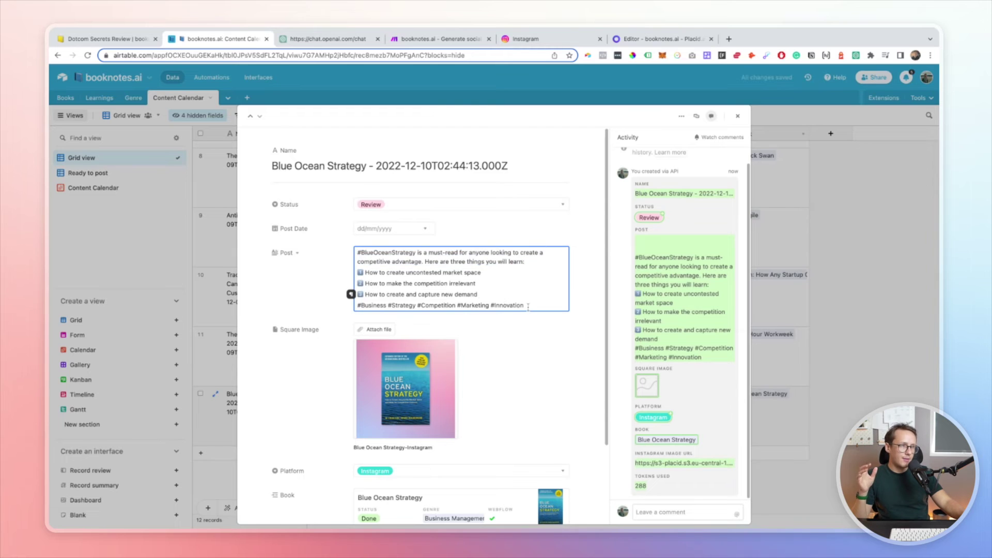
scroll(527, 326, "down", 3)
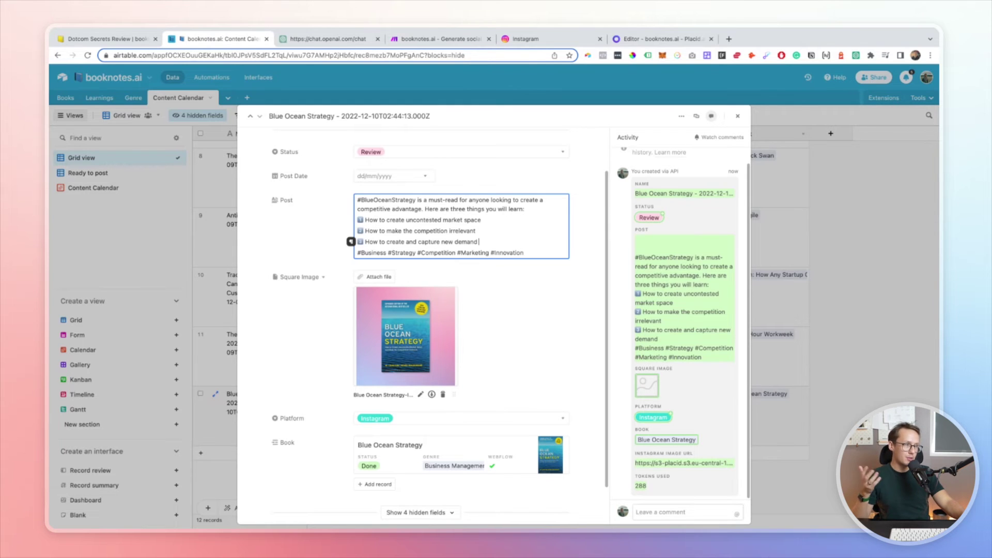
scroll(423, 286, "up", 1)
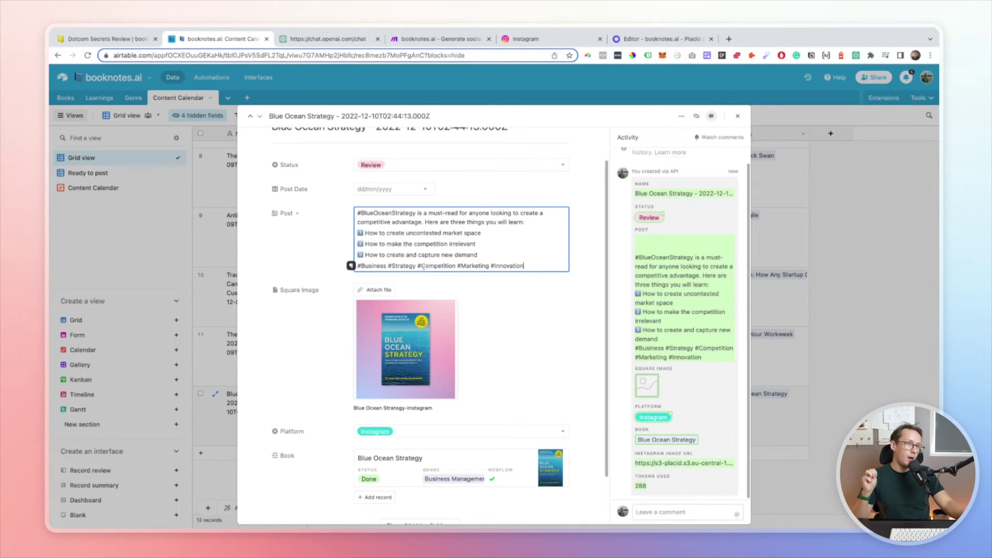
scroll(397, 265, "up", 2)
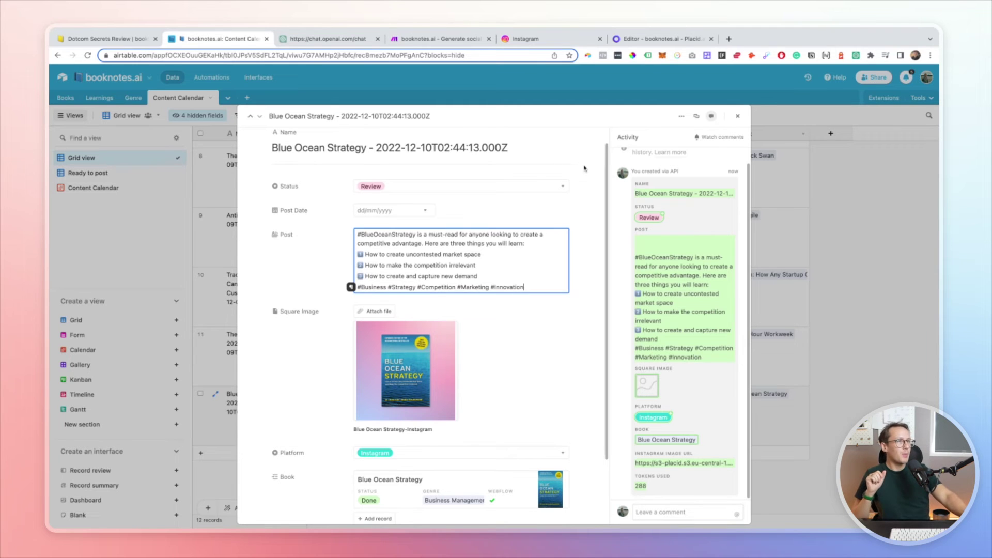
left_click(738, 116)
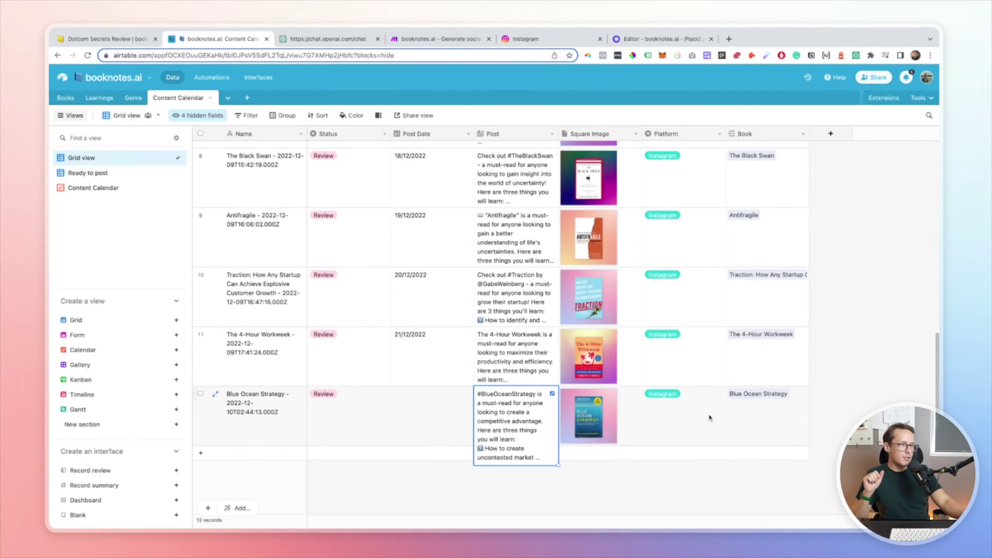
Set the Blue Ocean Strategy Post Date to 22/12/2022
left_click(429, 415)
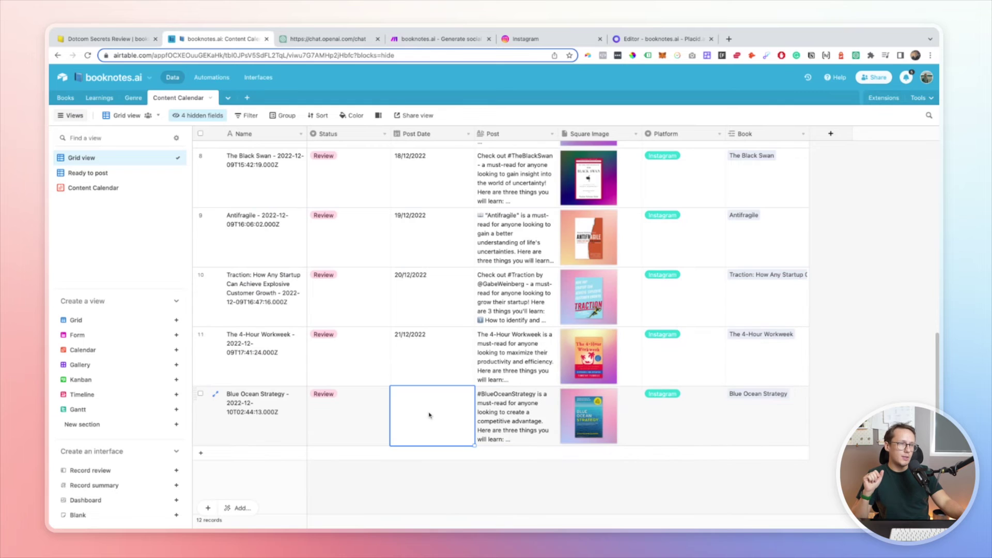
left_click(429, 415)
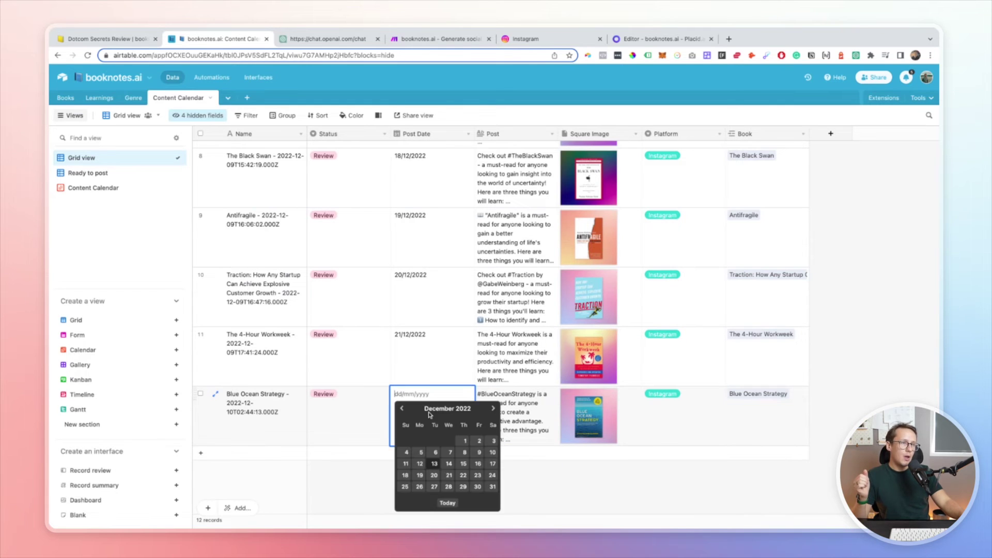
left_click(462, 476)
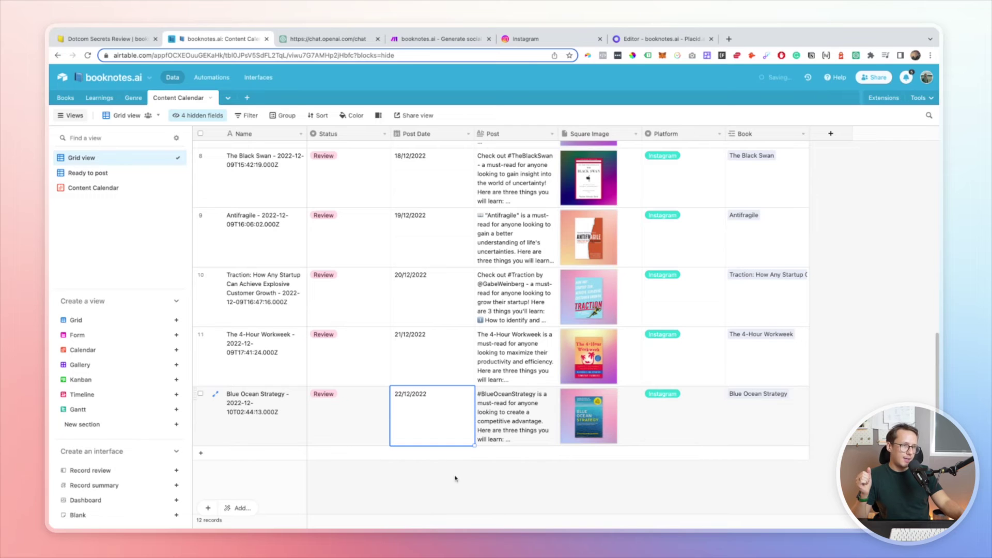
Set its Status to Scheduled and bring up the Ready to post view
left_click(353, 416)
left_click(353, 416)
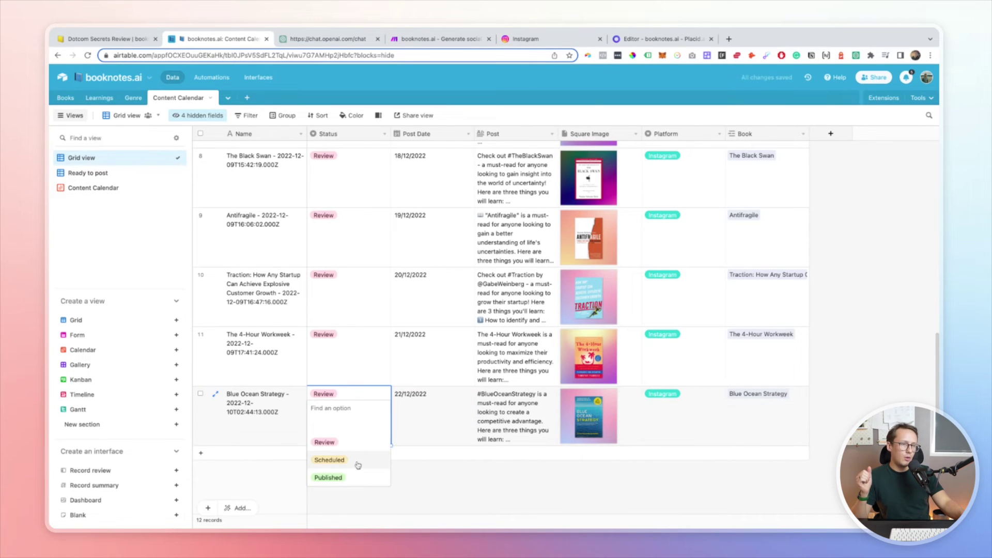
left_click(357, 465)
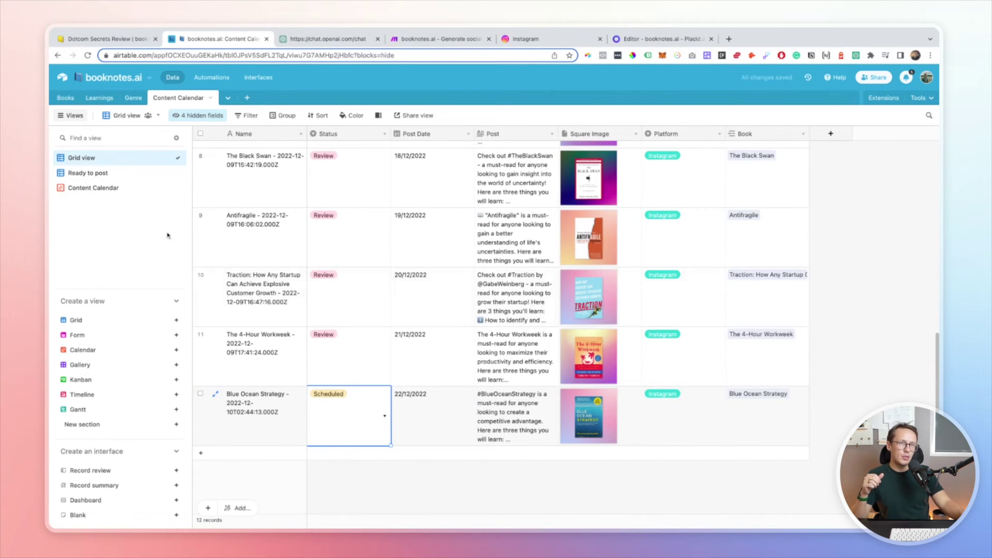
left_click(88, 176)
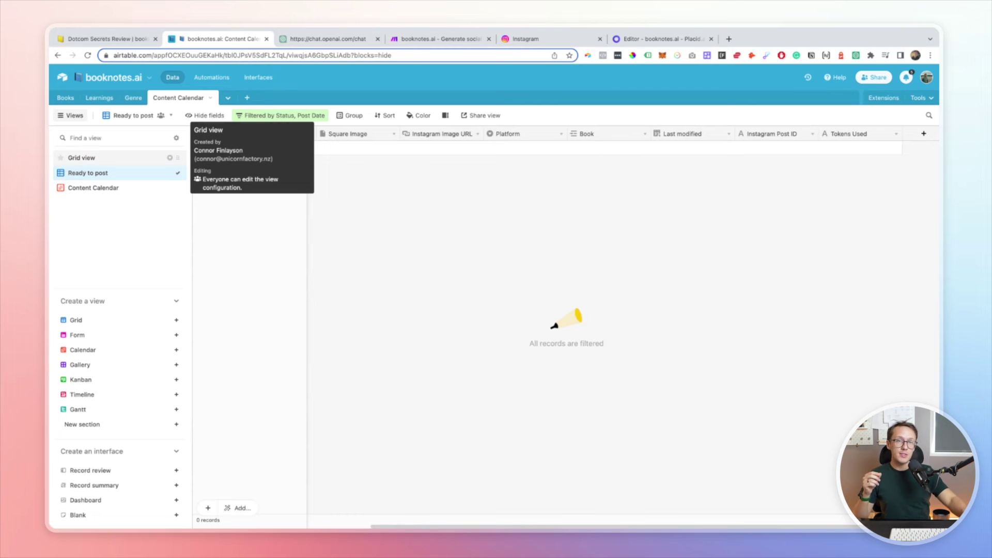
Inspect the Ready to post view's filter: Status Scheduled and Post Date today
left_click(81, 158)
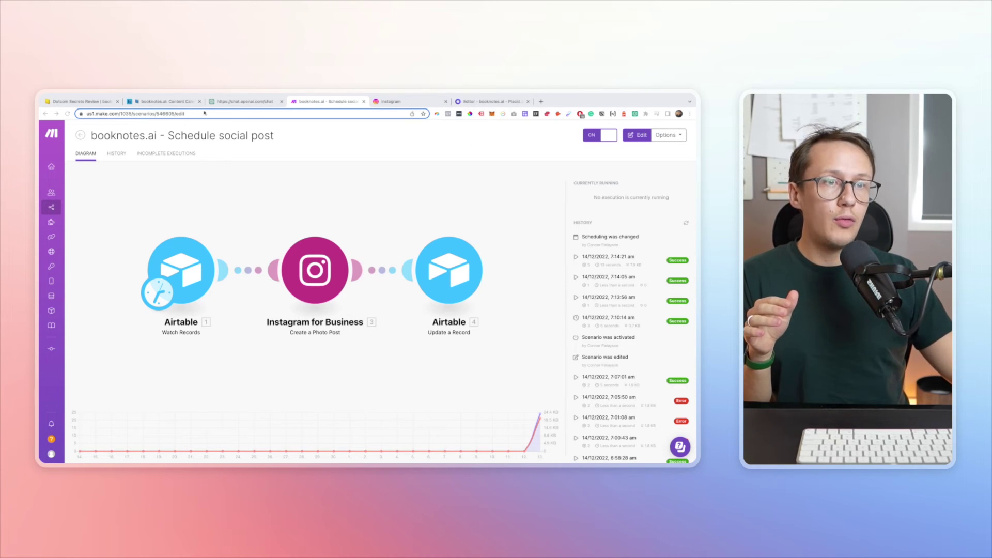
left_click(163, 101)
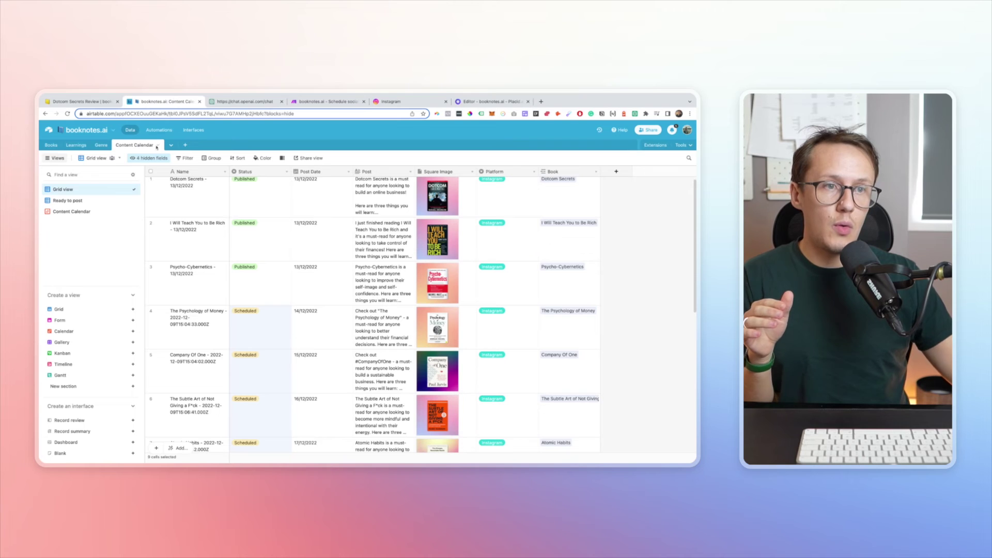
left_click(75, 201)
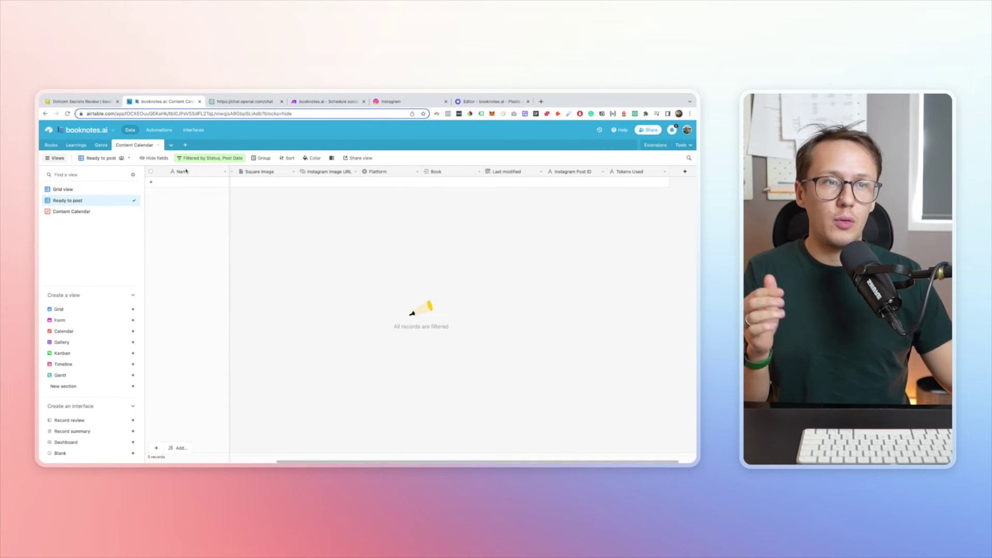
left_click(207, 159)
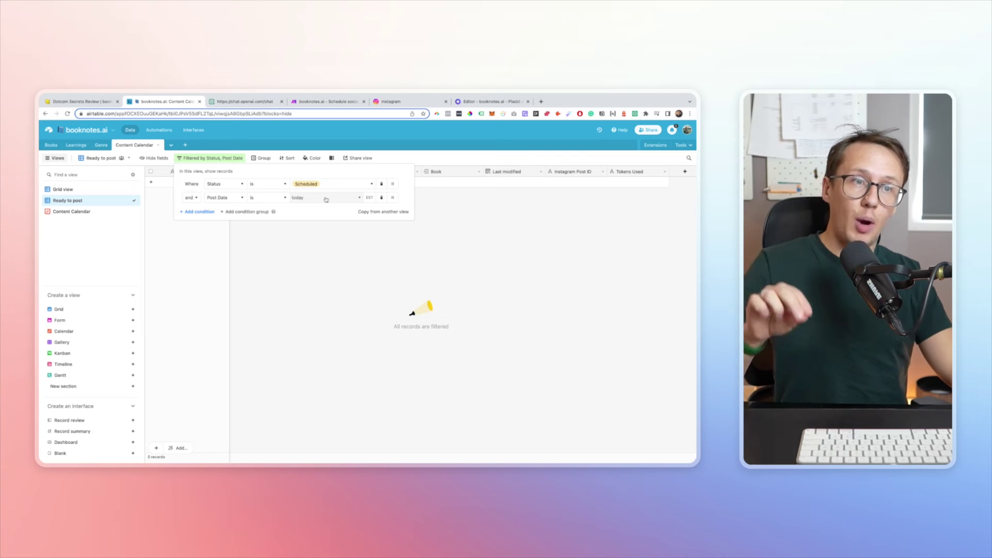
Compare The Psychology of Money's post date with Ready to post, then scroll the full grid
left_click(63, 189)
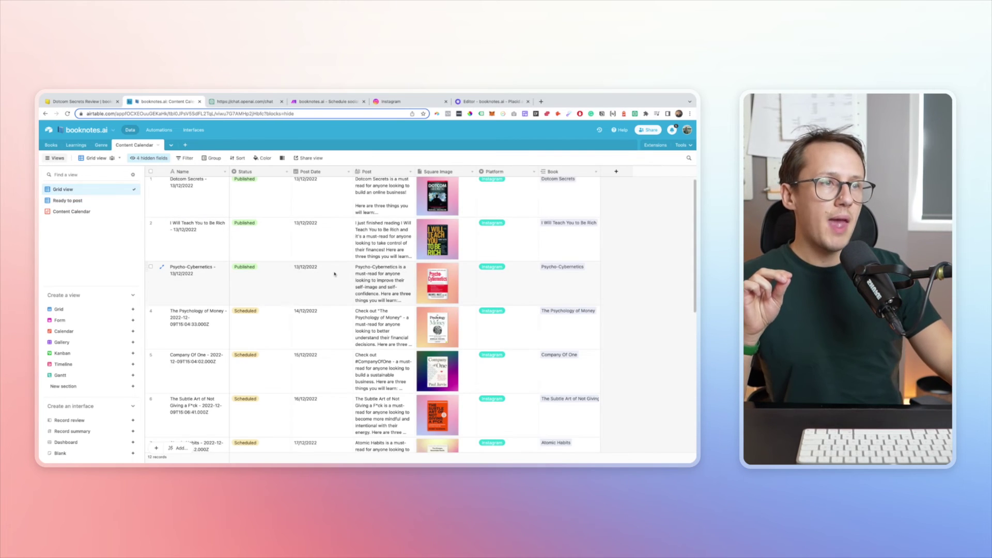
left_click(324, 332)
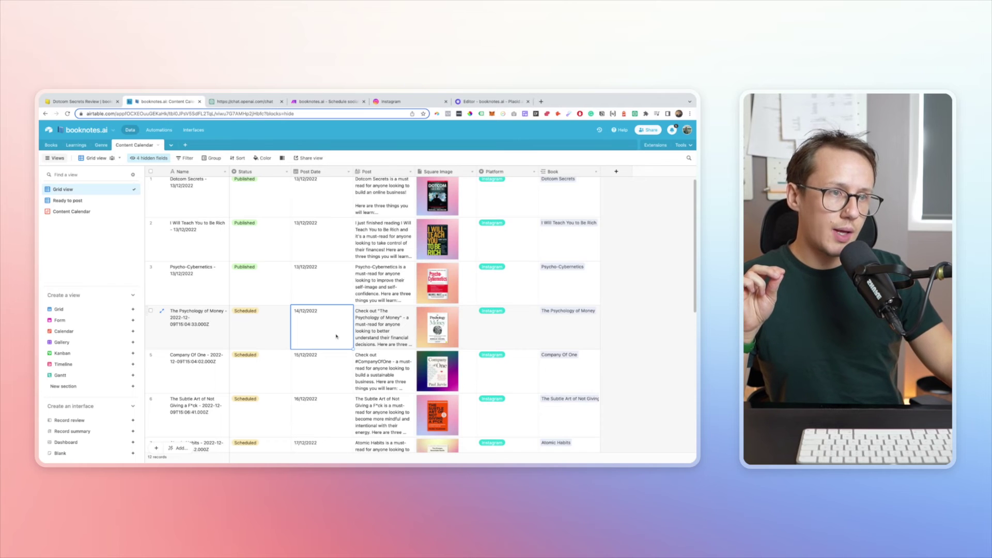
left_click(67, 201)
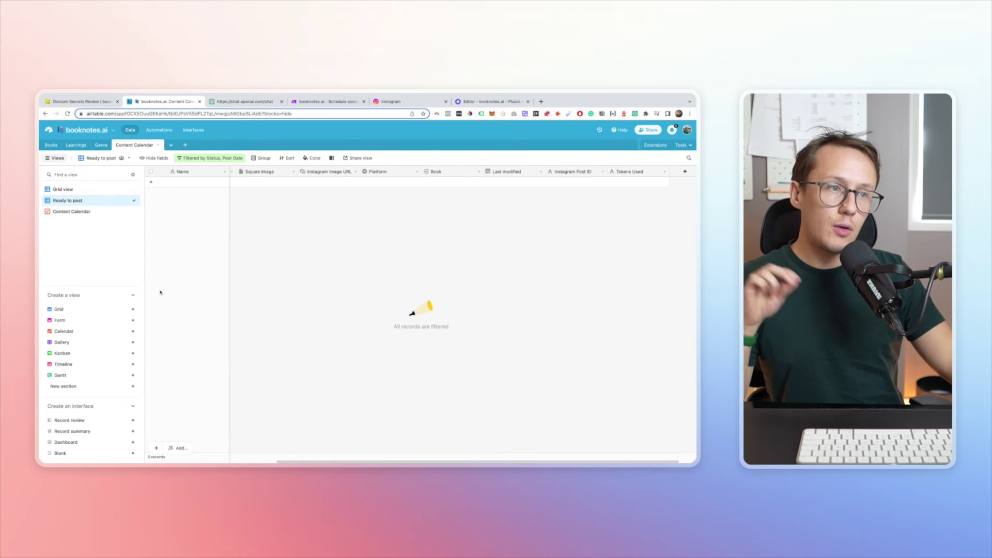
left_click(63, 189)
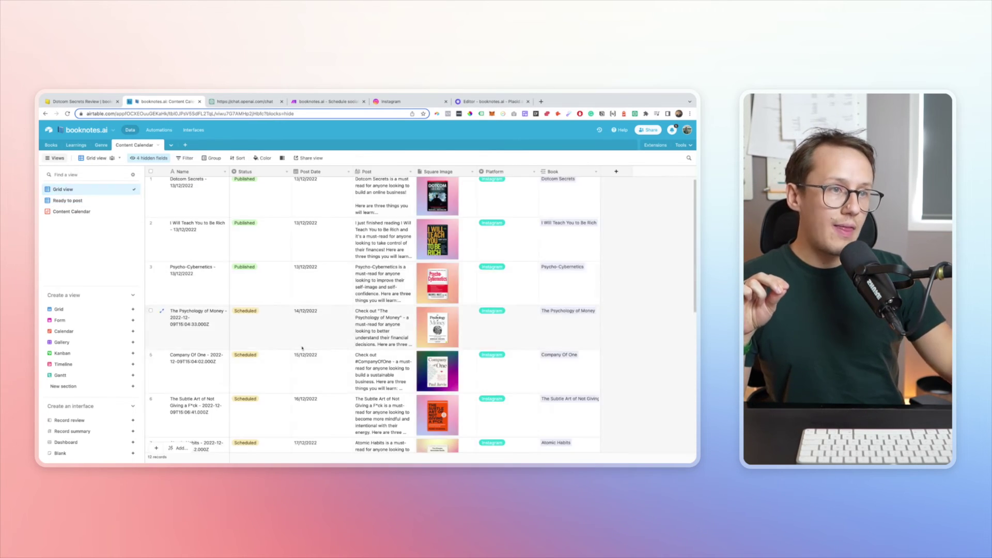
scroll(328, 333, "down", 3)
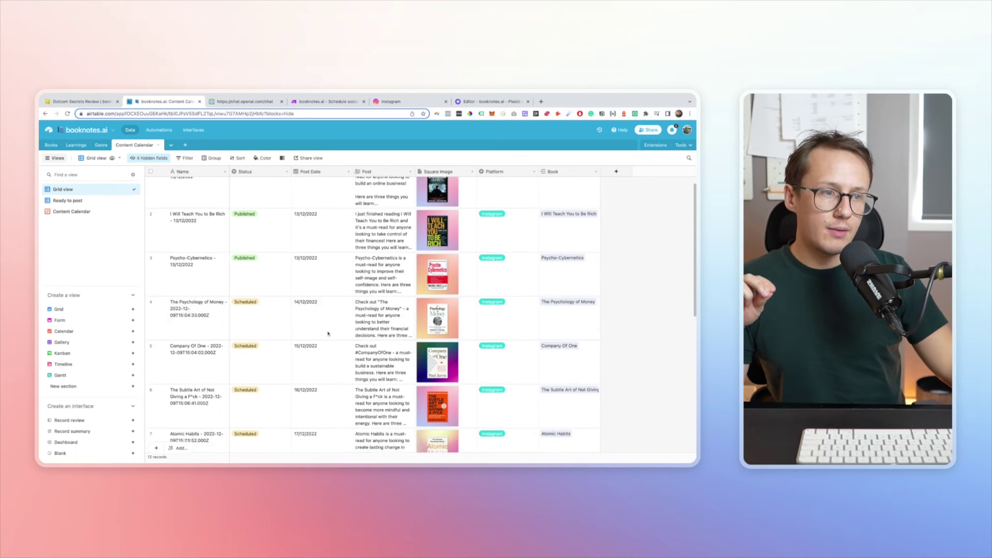
scroll(328, 339, "down", 1)
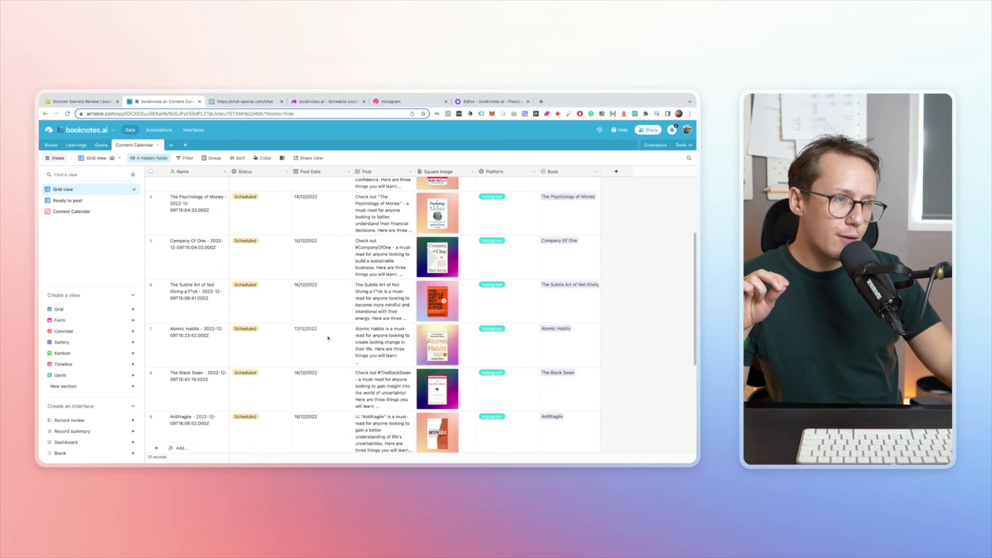
scroll(326, 363, "down", 6)
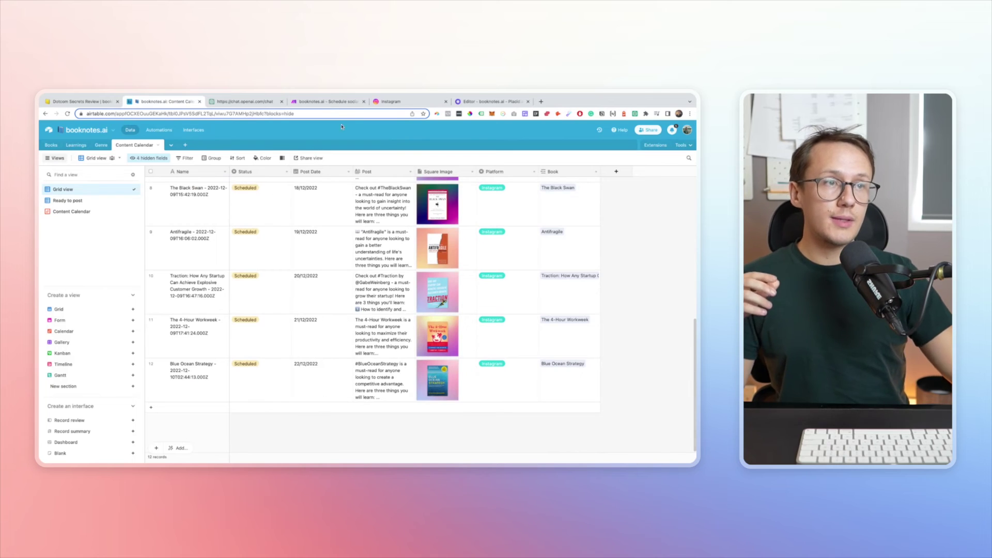
left_click(327, 102)
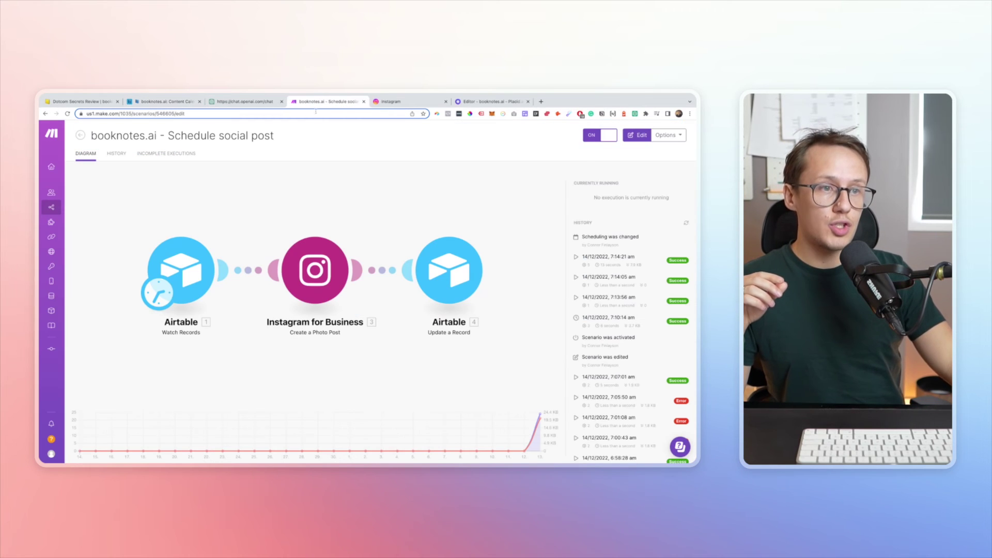
Review the daily 18:45 run schedule and the Update a Record module setting Status to Published
left_click(157, 304)
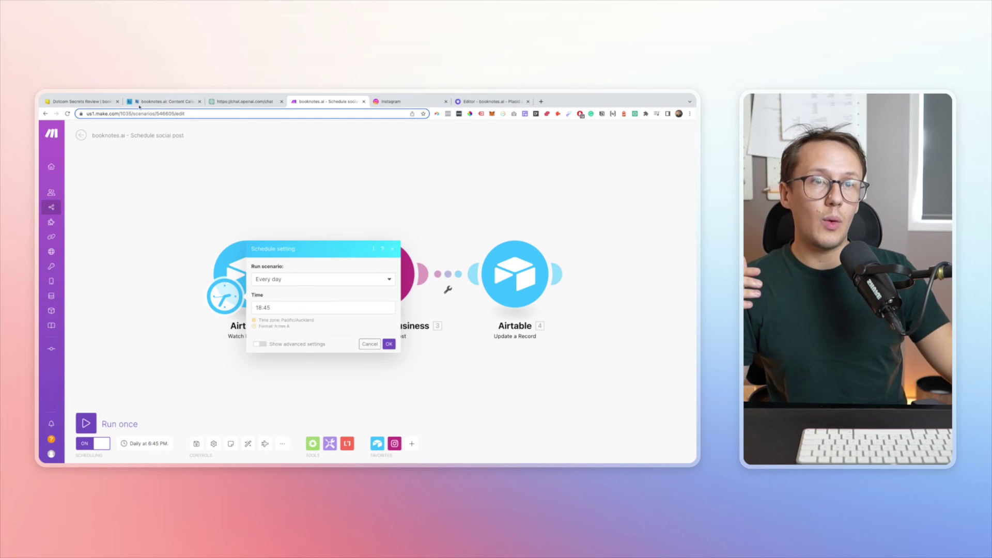
left_click(235, 173)
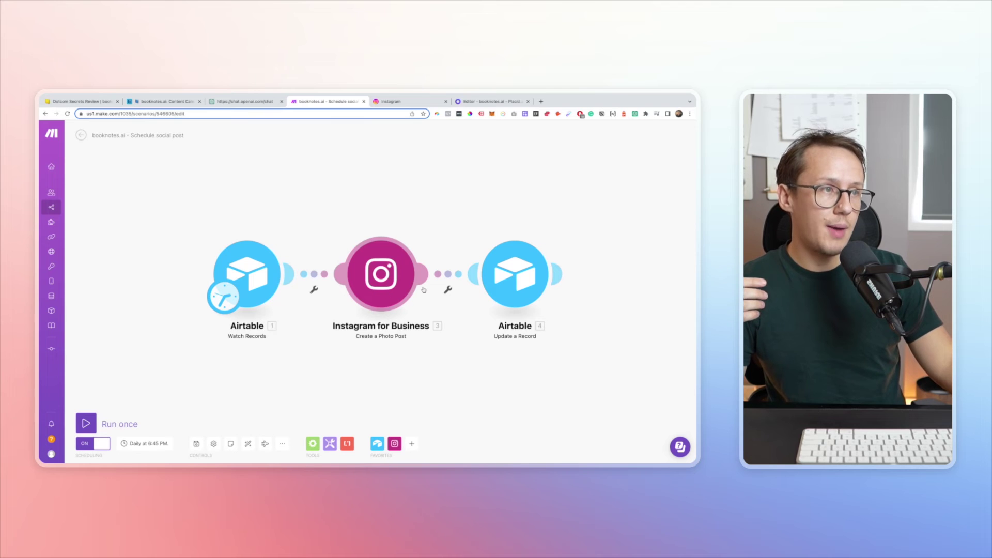
left_click(505, 286)
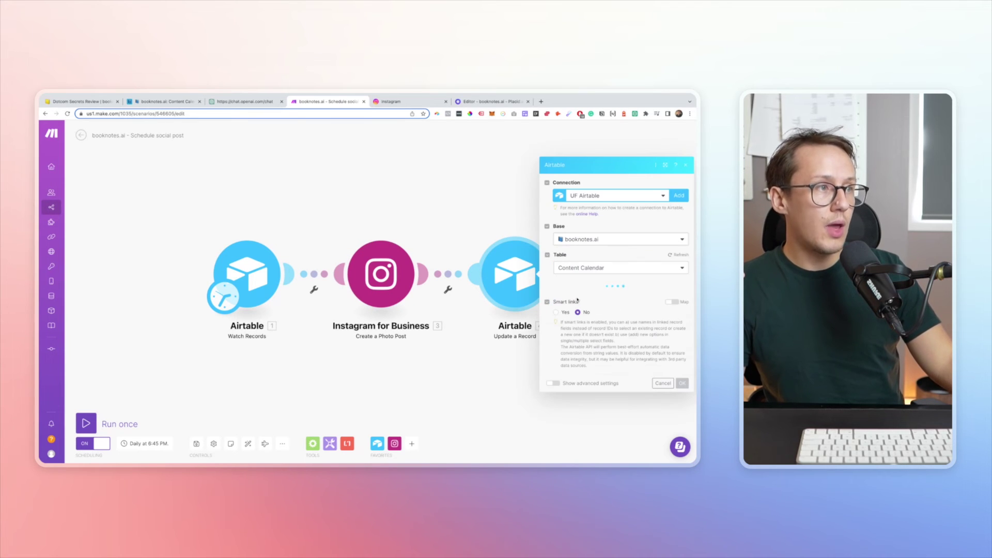
scroll(590, 312, "down", 3)
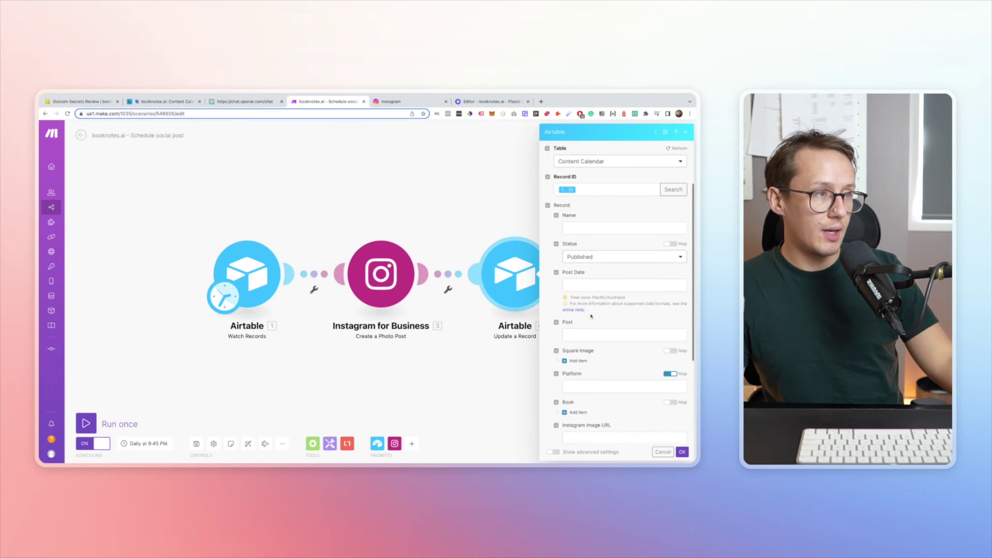
scroll(589, 315, "down", 3)
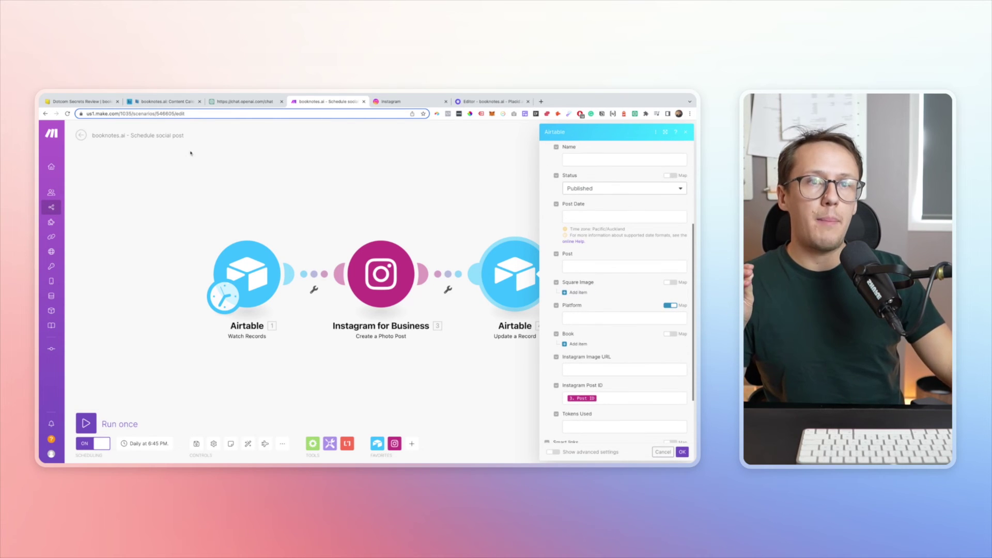
left_click(164, 102)
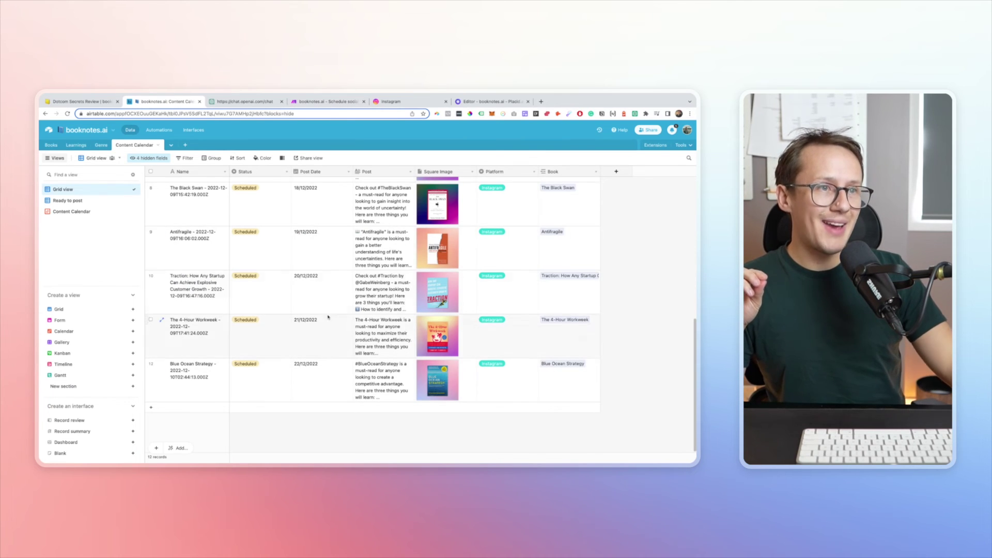
Change The Psychology of Money's Post Date to 13/12/2022
scroll(282, 246, "up", 5)
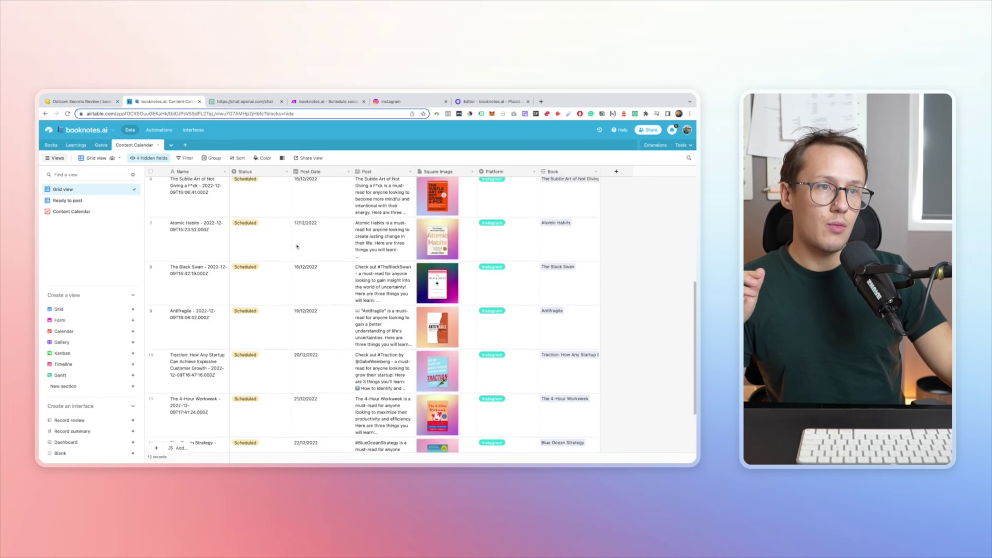
scroll(325, 338, "up", 3)
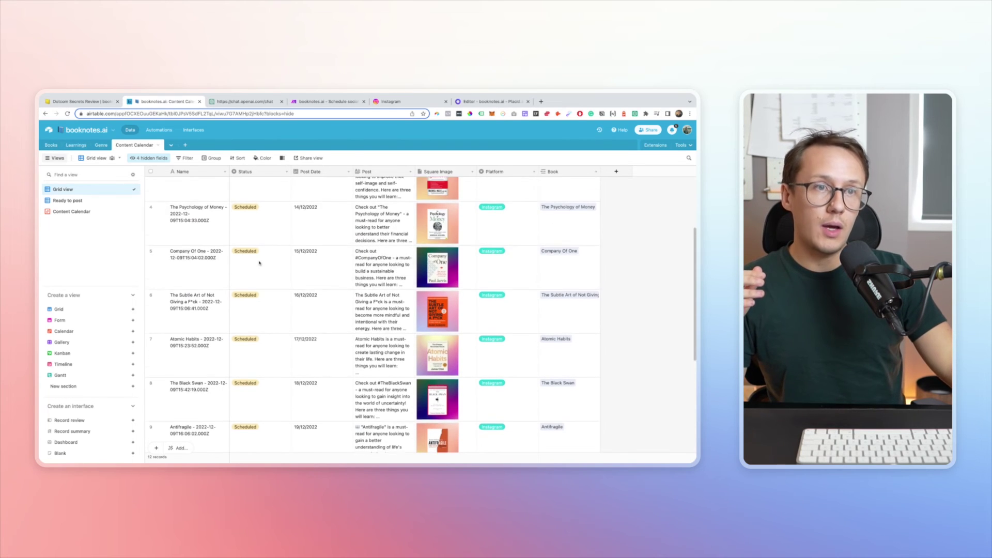
left_click(314, 332)
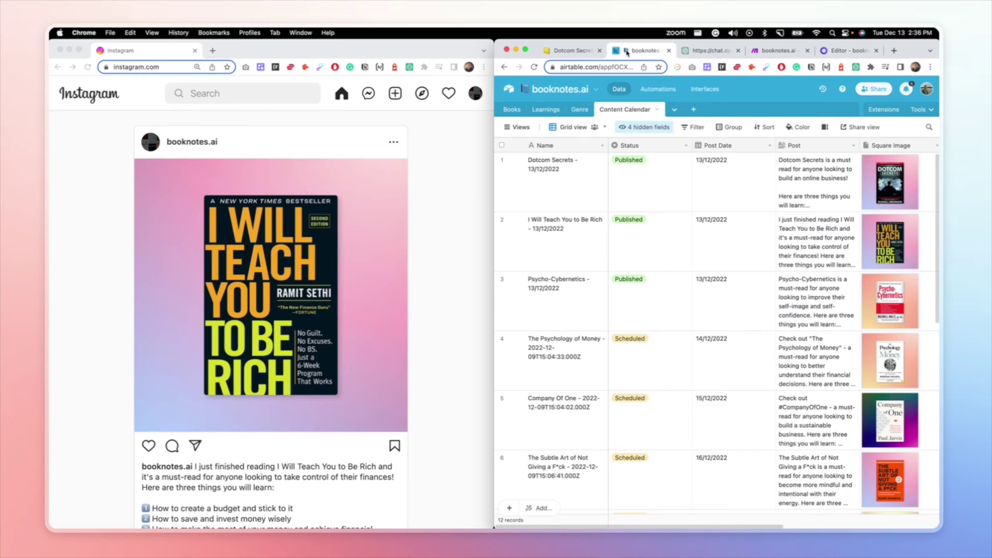
left_click(716, 358)
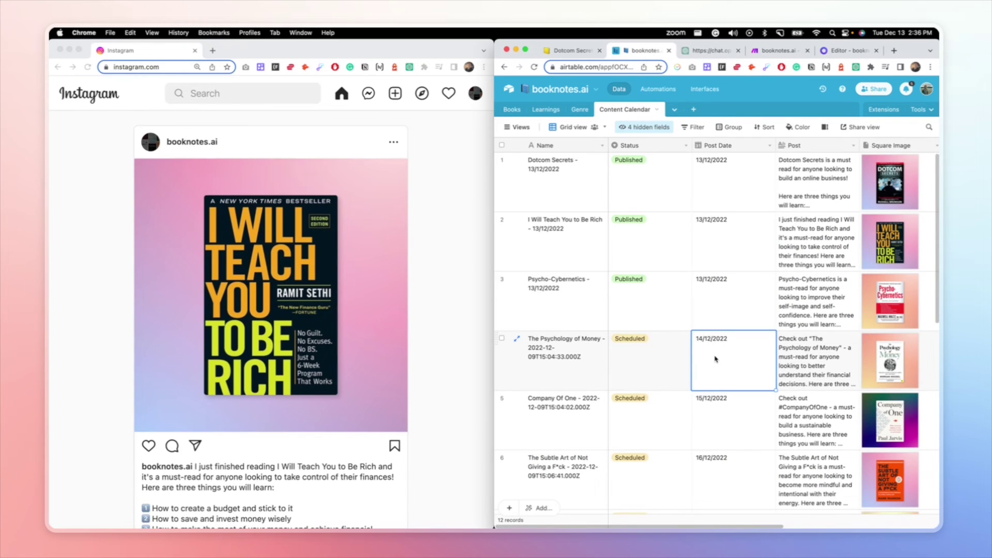
left_click(714, 358)
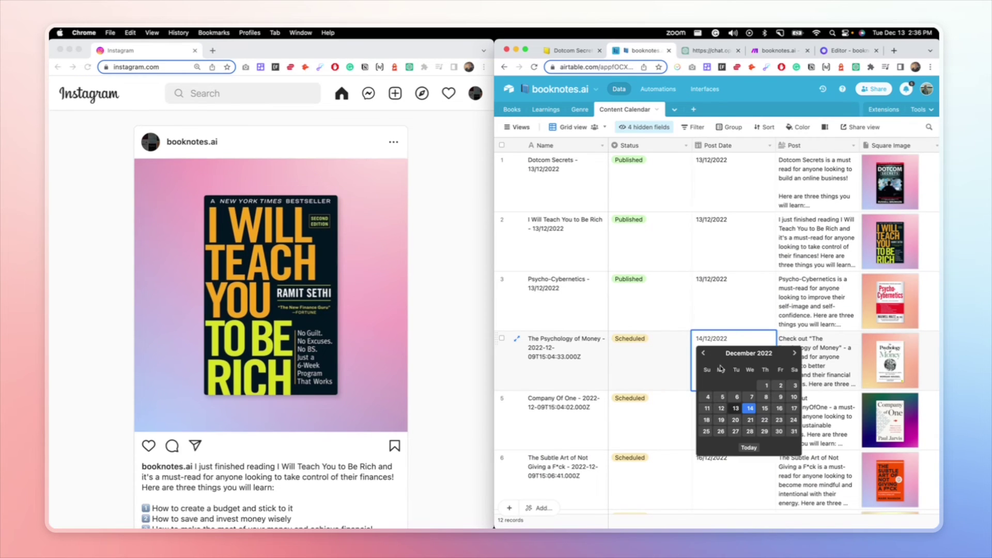
left_click(732, 410)
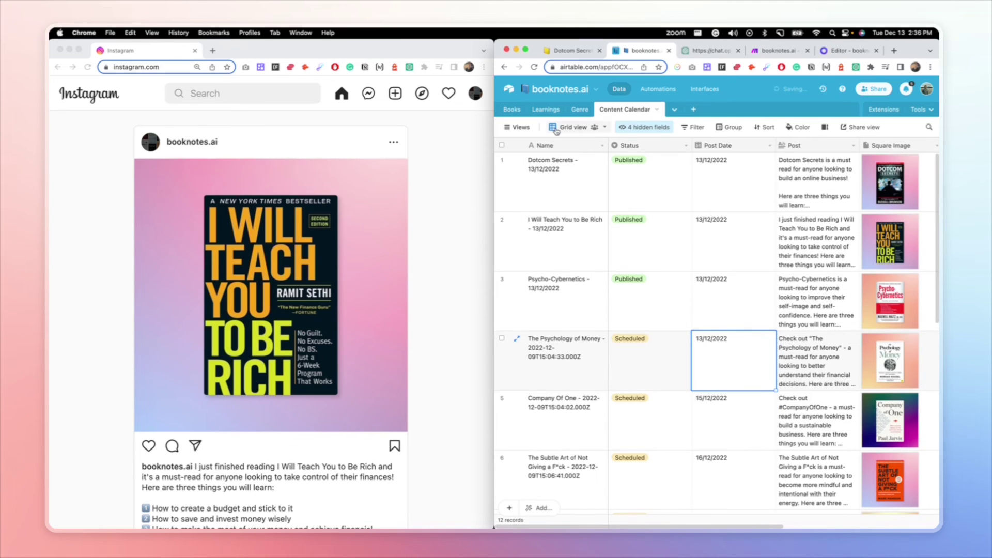
Confirm the Ready to post view now lists The Psychology of Money post
left_click(516, 127)
left_click(533, 185)
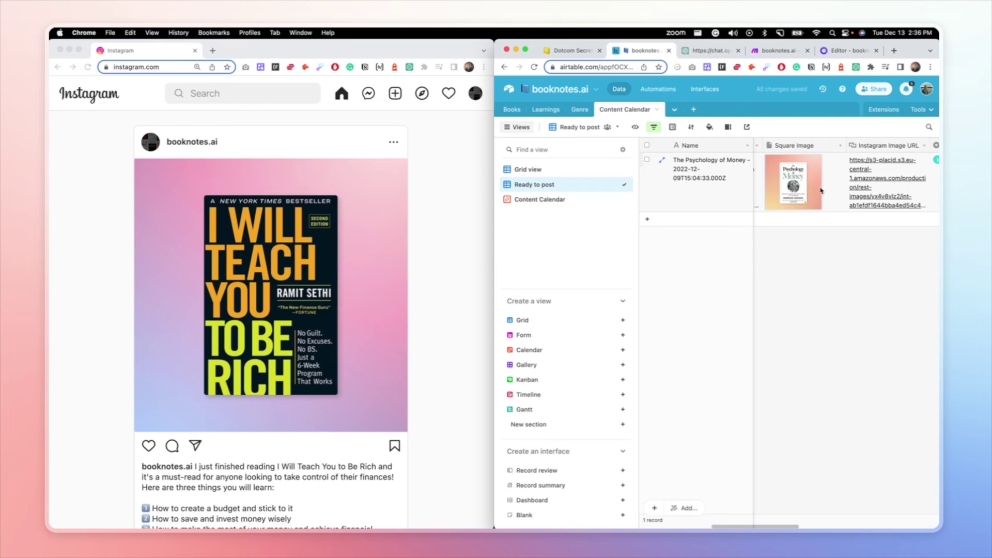
scroll(821, 190, "left", 5)
scroll(796, 192, "right", 2)
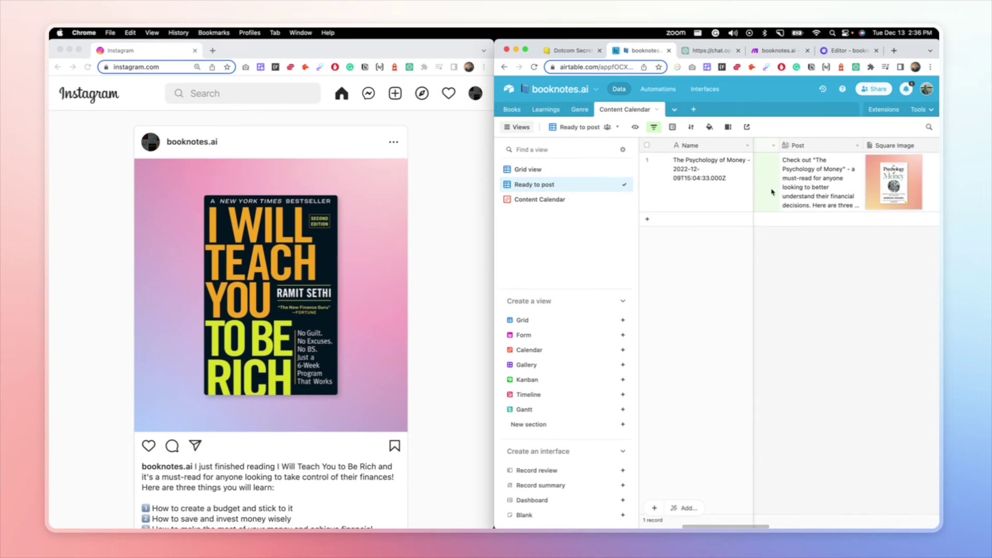
scroll(772, 192, "right", 1)
scroll(815, 189, "right", 3)
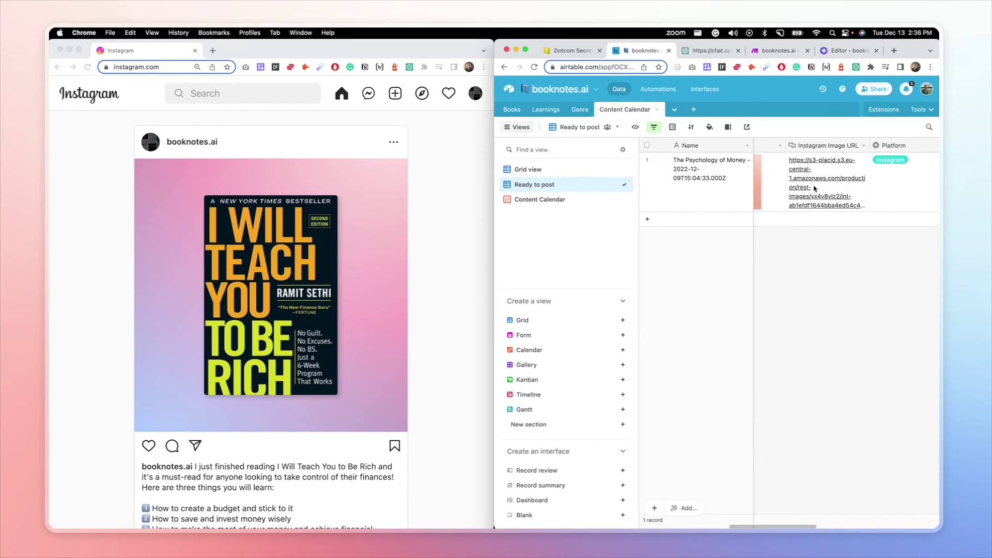
left_click(770, 50)
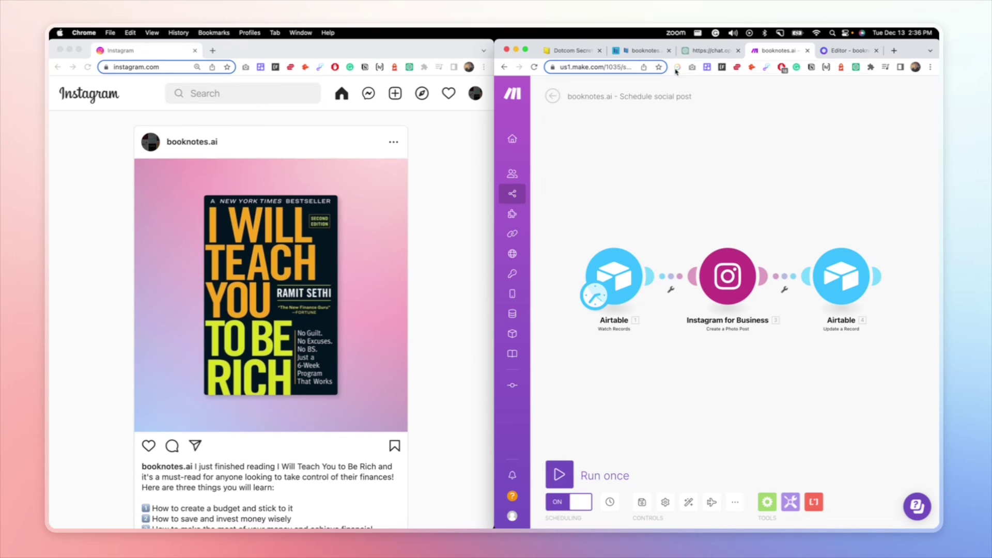
left_click(643, 51)
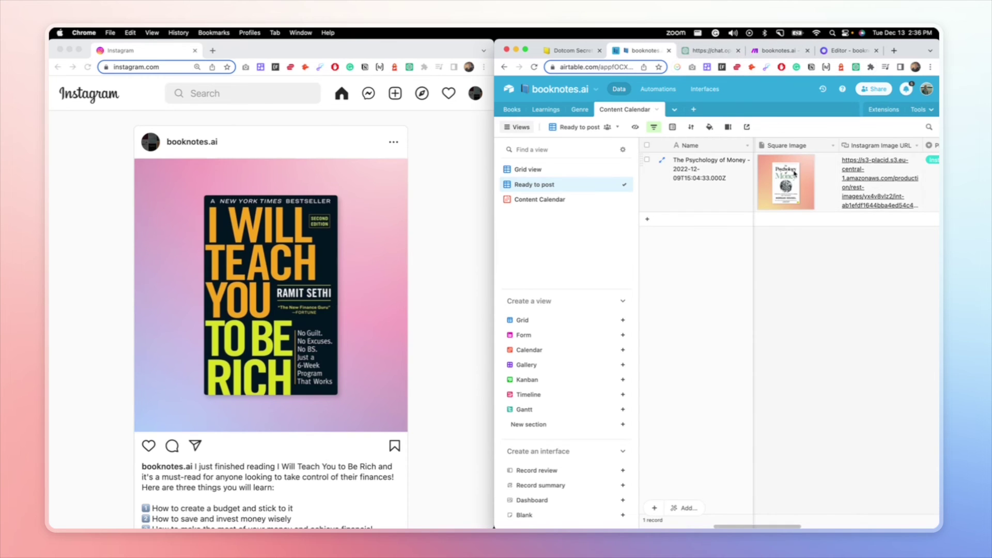
left_click(519, 127)
left_click(774, 50)
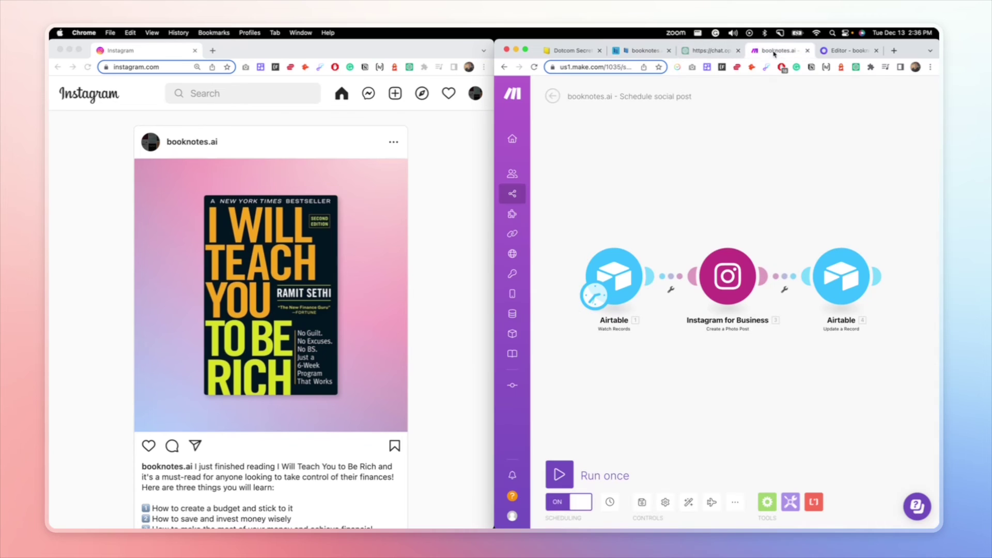
left_click(731, 271)
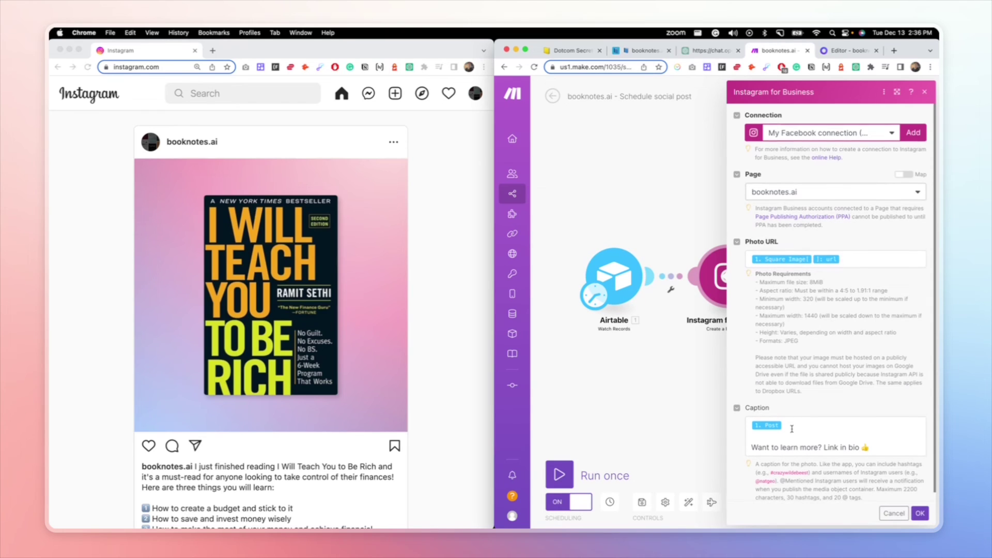
scroll(791, 428, "down", 1)
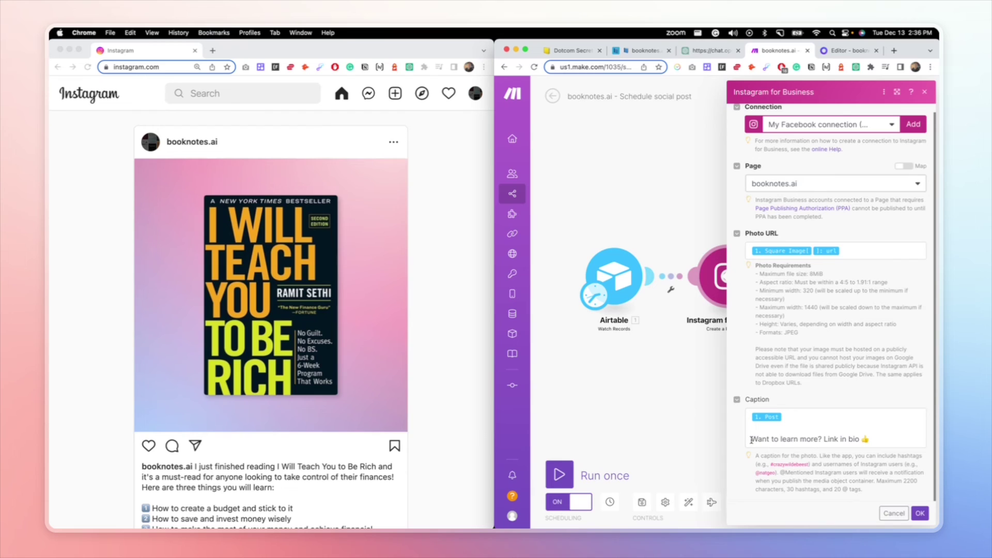
left_click_drag(751, 440, 880, 439)
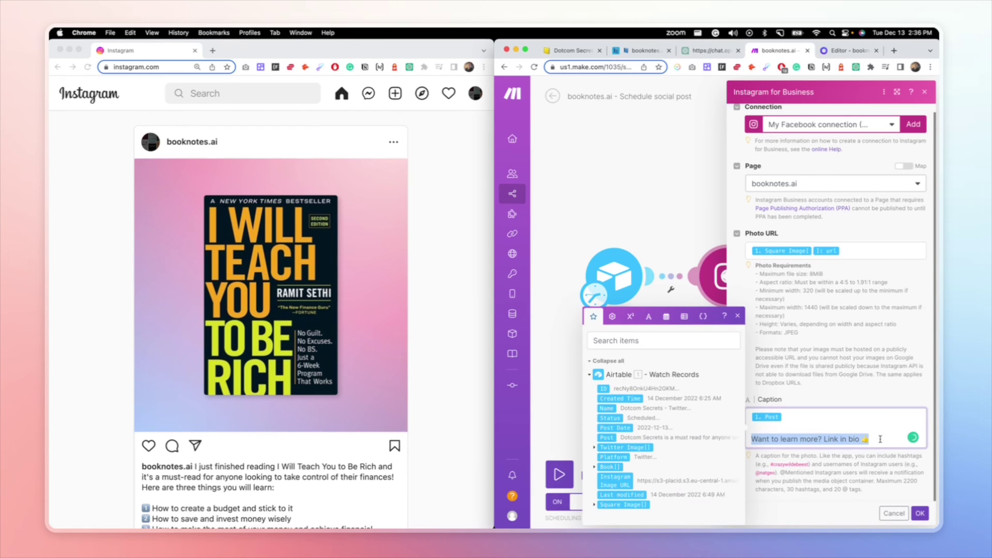
left_click(880, 439)
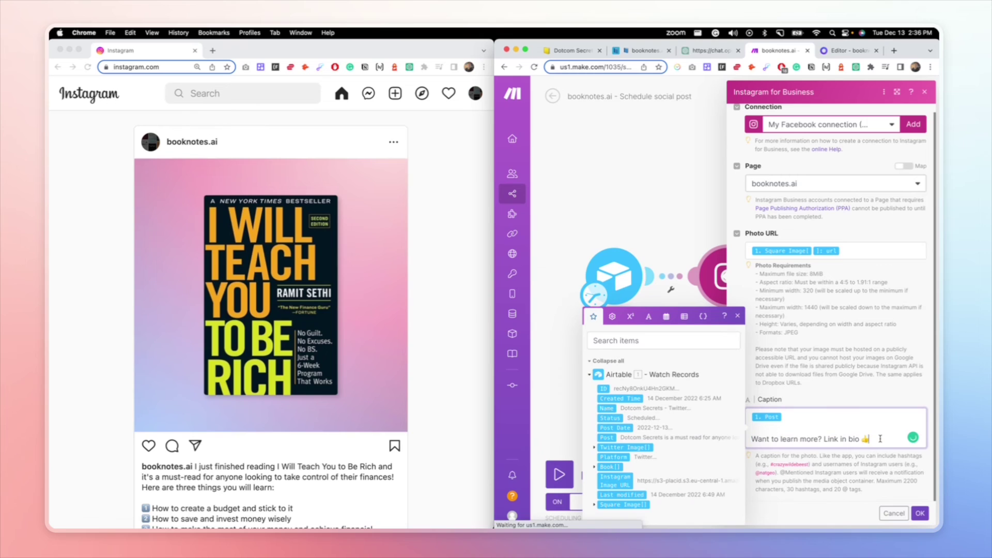
left_click(840, 400)
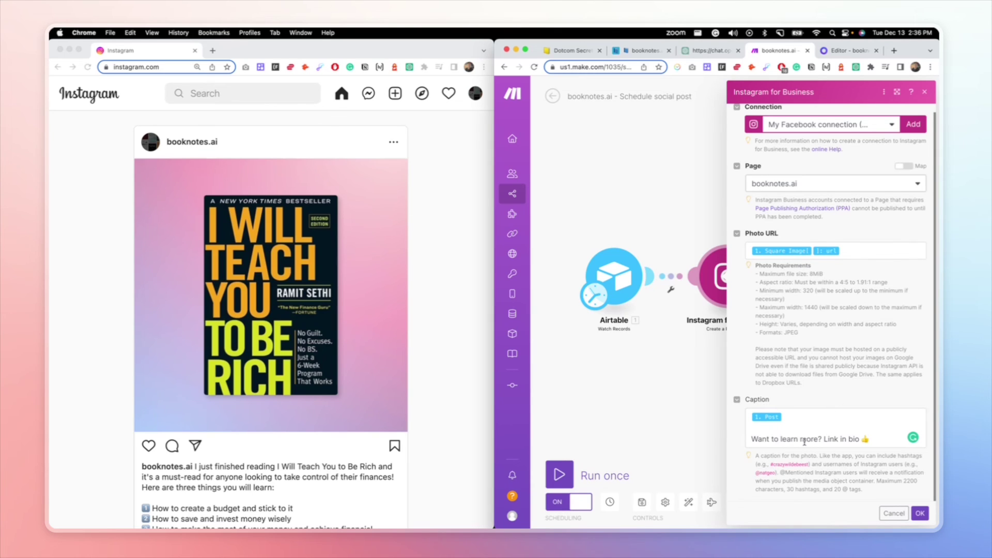
left_click(920, 513)
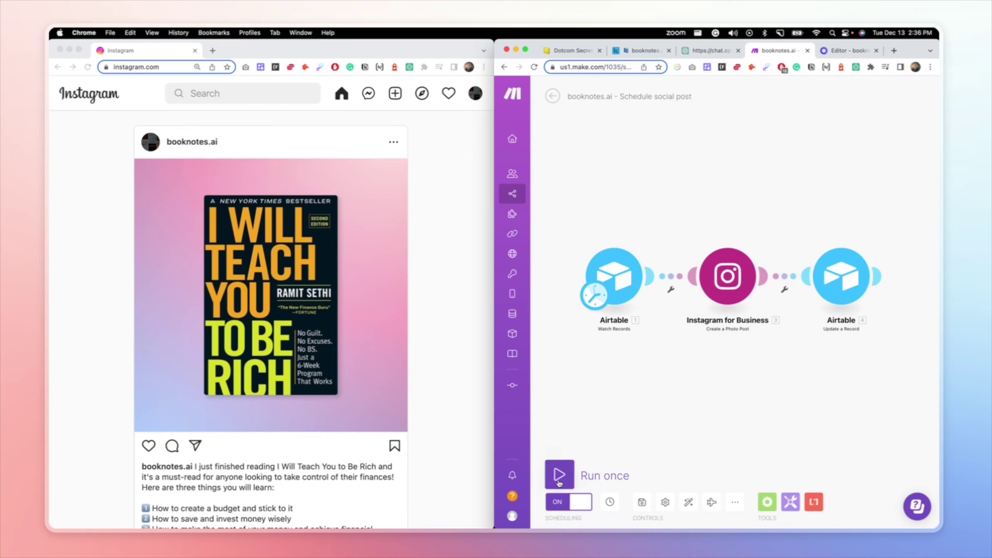
Run the Schedule social post scenario once and go to the booknotes.ai Instagram profile
left_click(558, 477)
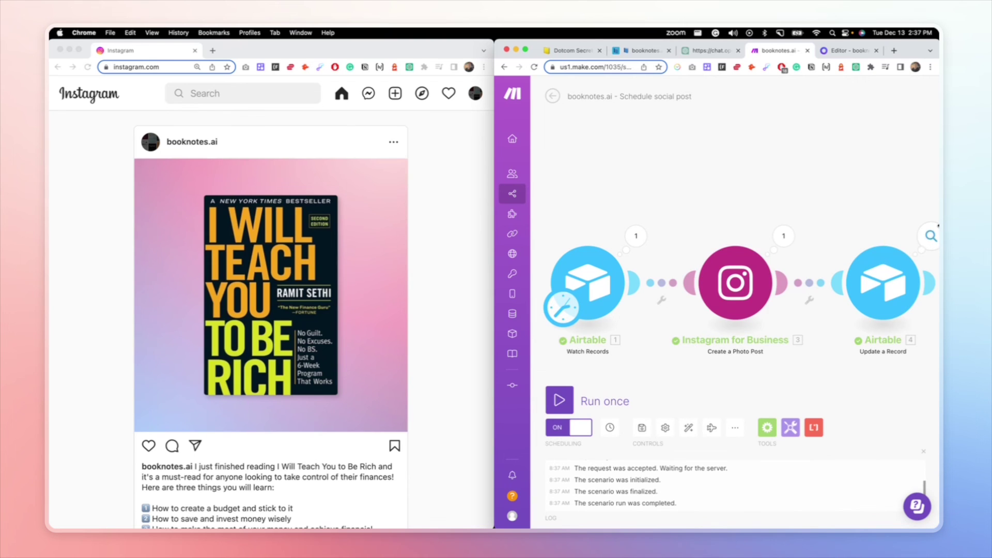
left_click(195, 144)
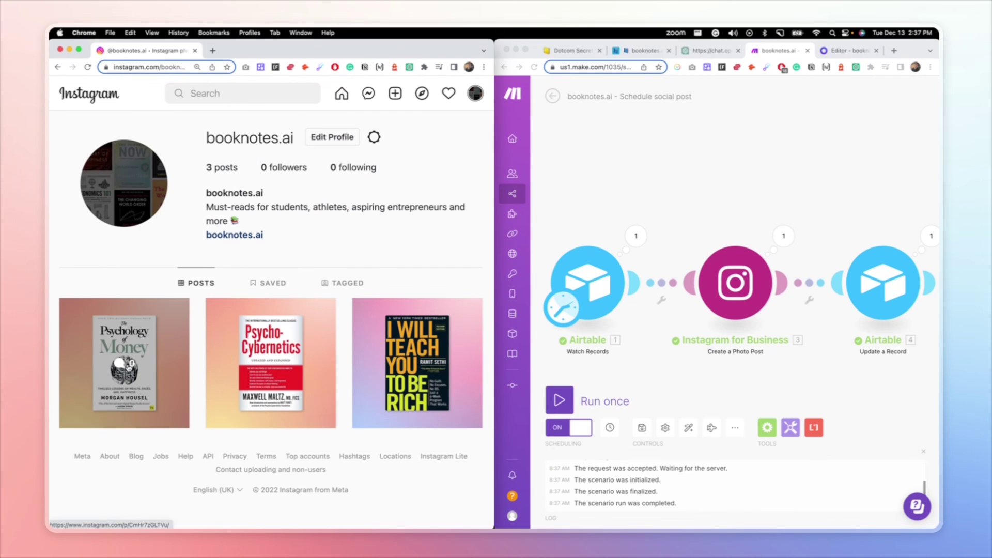
Open the newest post, The Psychology of Money, and select its three-takeaway caption
left_click(182, 332)
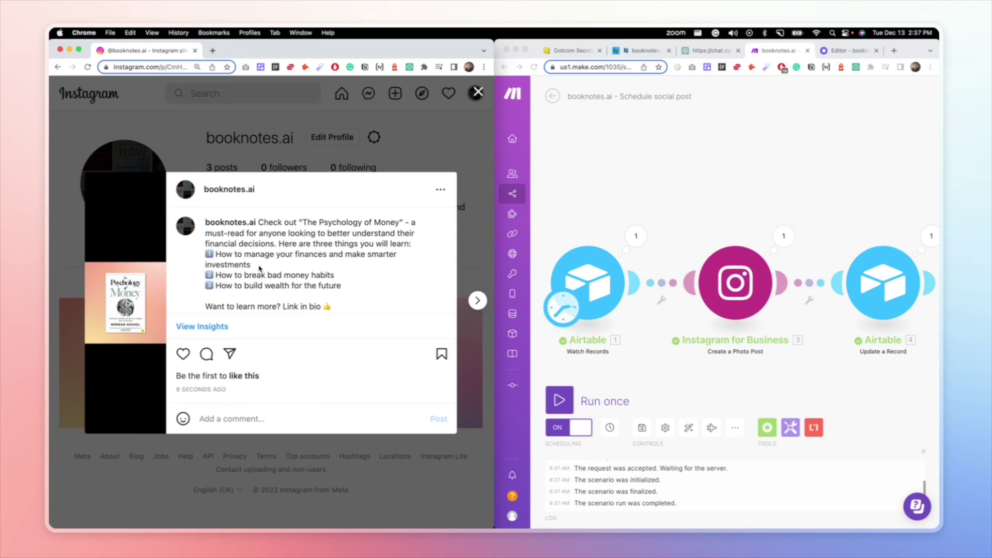
scroll(284, 253, "down", 1)
scroll(284, 253, "up", 1)
left_click_drag(259, 221, 347, 263)
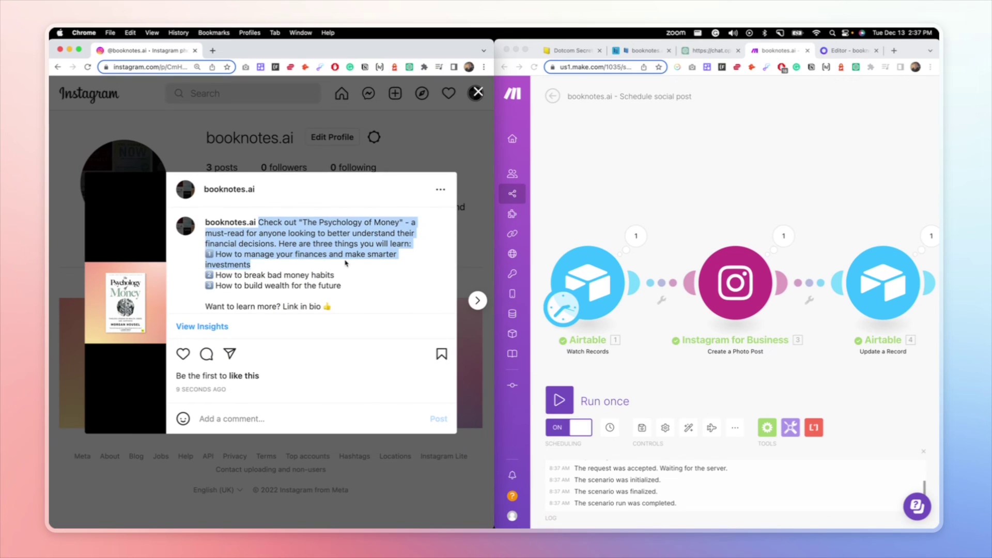